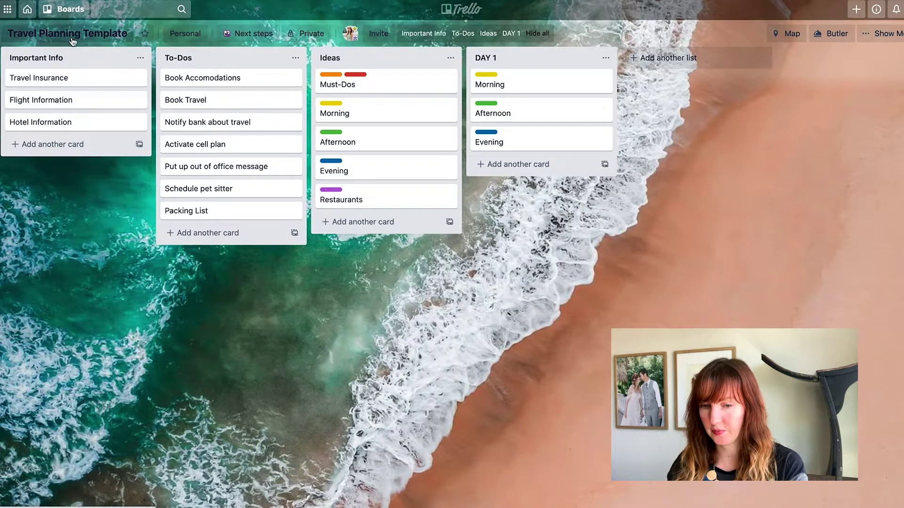
- Fill in a copy of the board titled Southwest Road Trip 2020 with no team, and close the menu without creating it
click(883, 34)
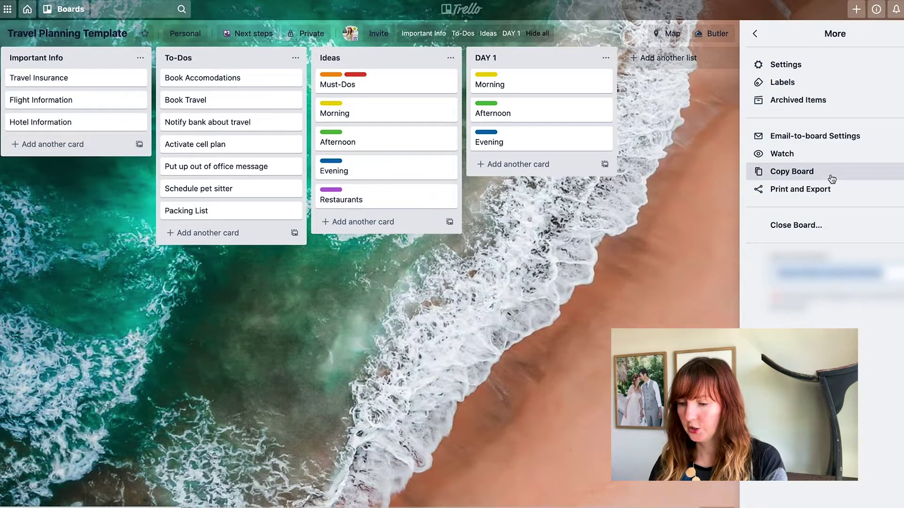
click(827, 178)
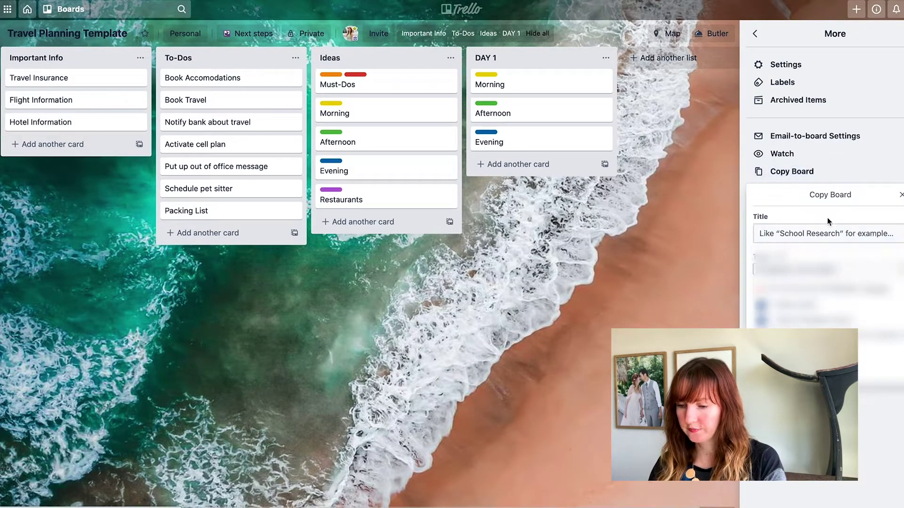
text(Southwest Road Trip 2020)
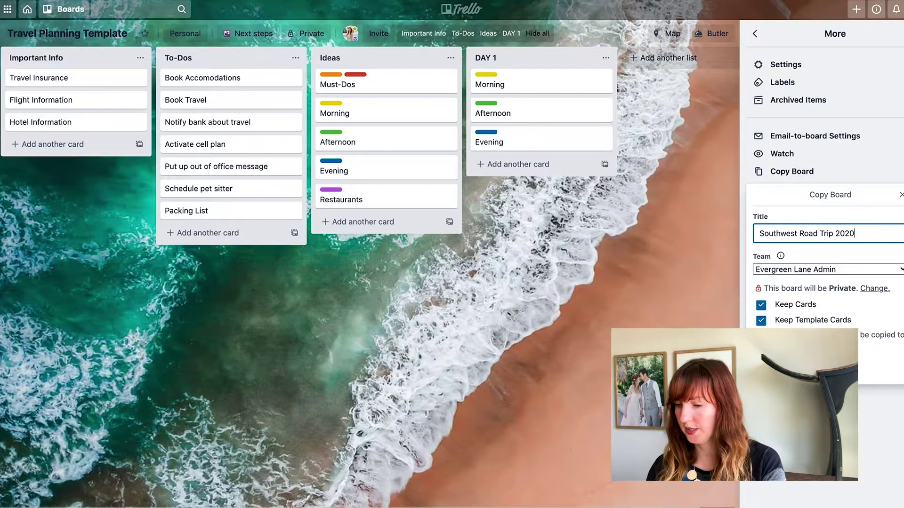
click(801, 270)
click(790, 308)
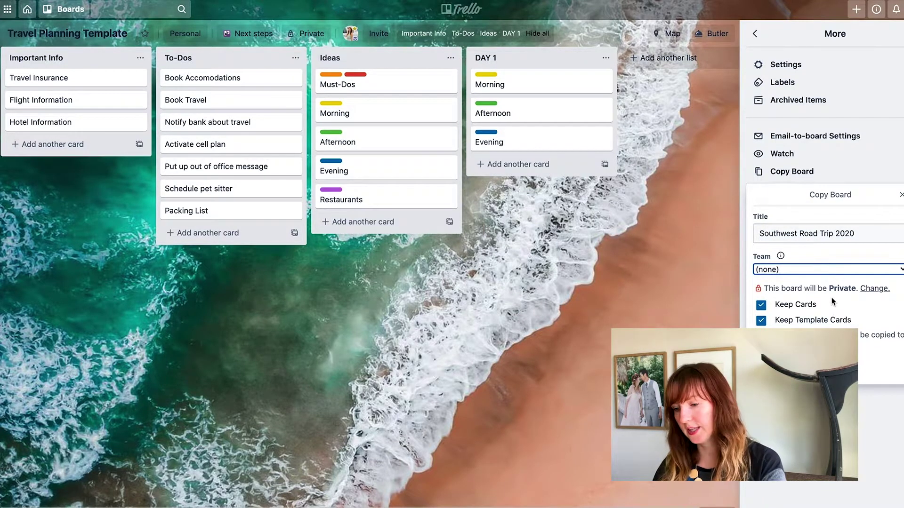
click(896, 33)
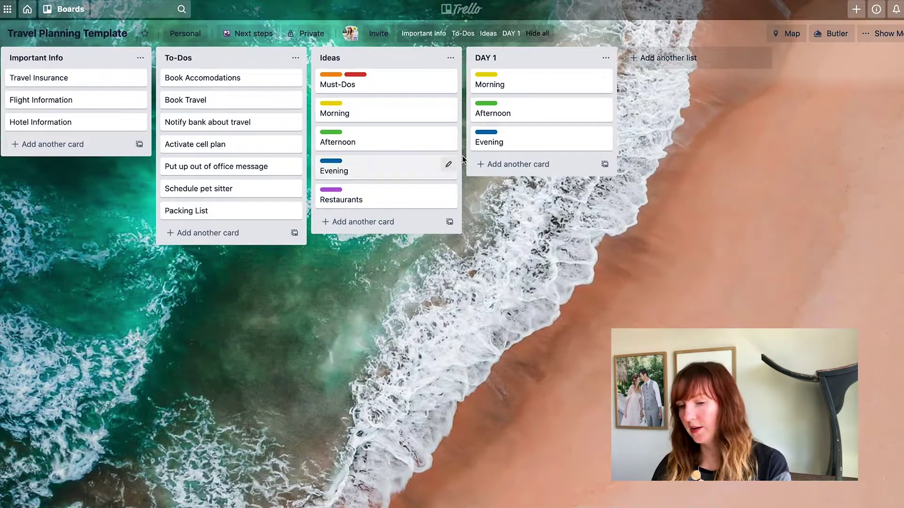
- View the options for inviting people to the board and close the invitation dialog
click(378, 33)
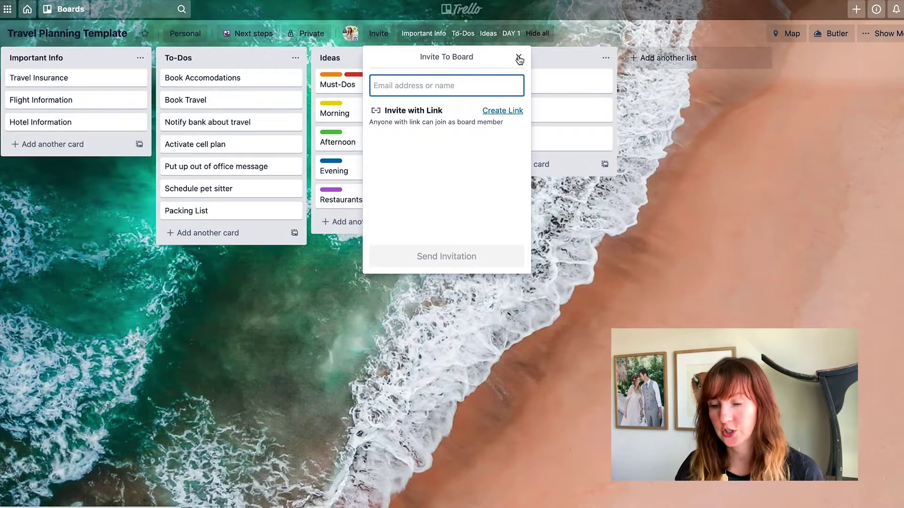
click(519, 58)
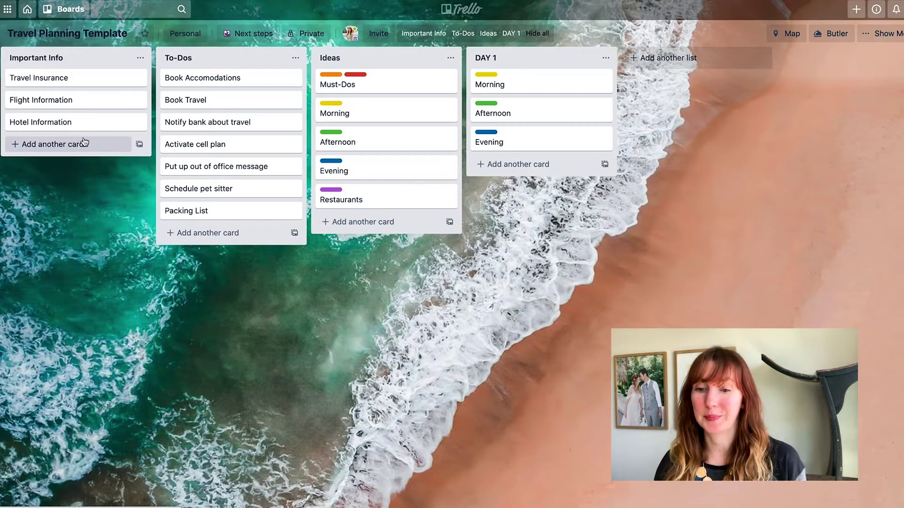
- Draft a Travel Insurance card description with lines for Policy Number # and Phone number, discard it and close the card
click(38, 78)
click(396, 113)
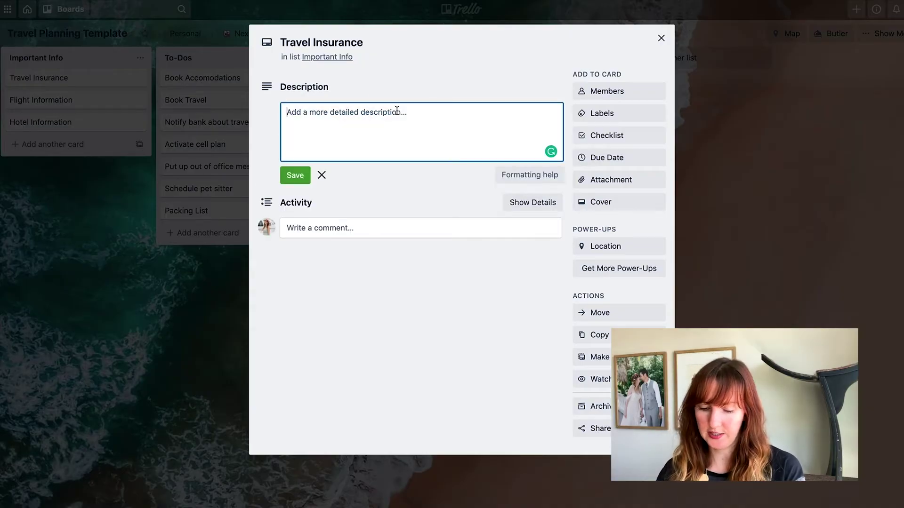
text(Phone number)
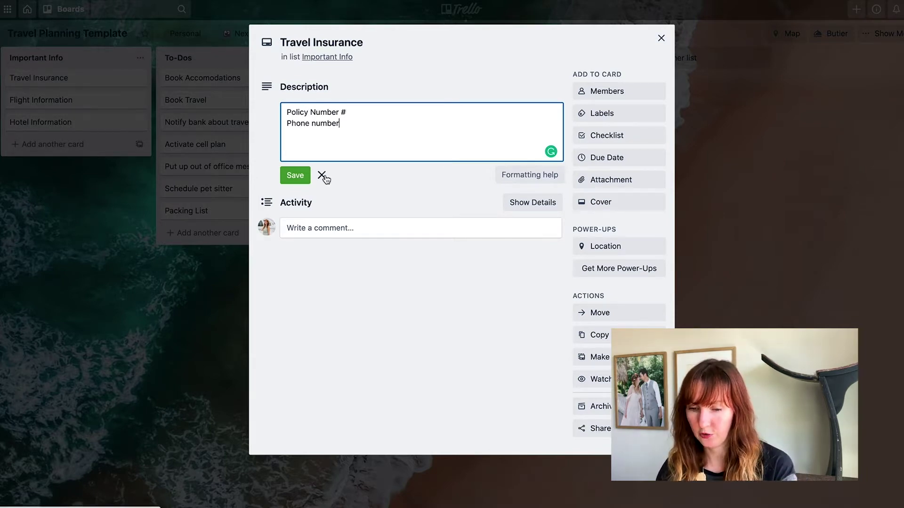
click(322, 175)
click(661, 38)
- Look at the Flight Information and Hotel Information cards in the Important Info list
click(41, 100)
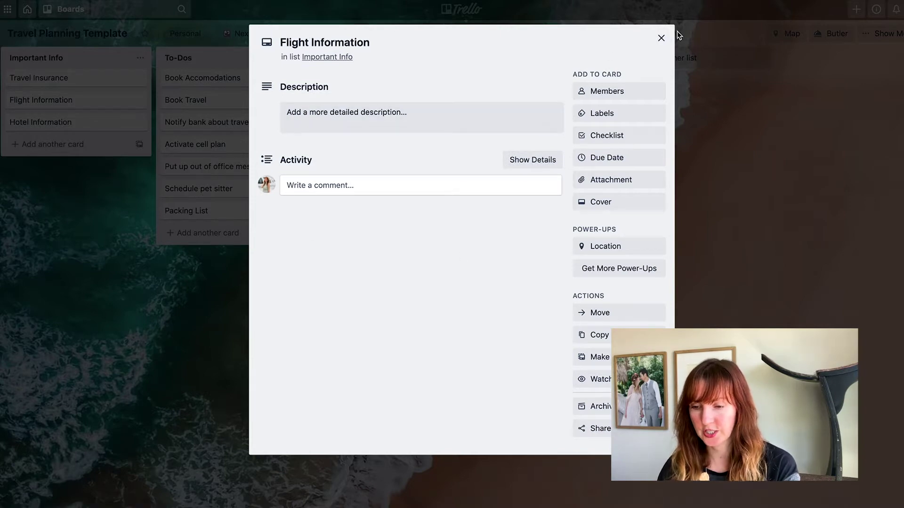
click(660, 39)
click(73, 122)
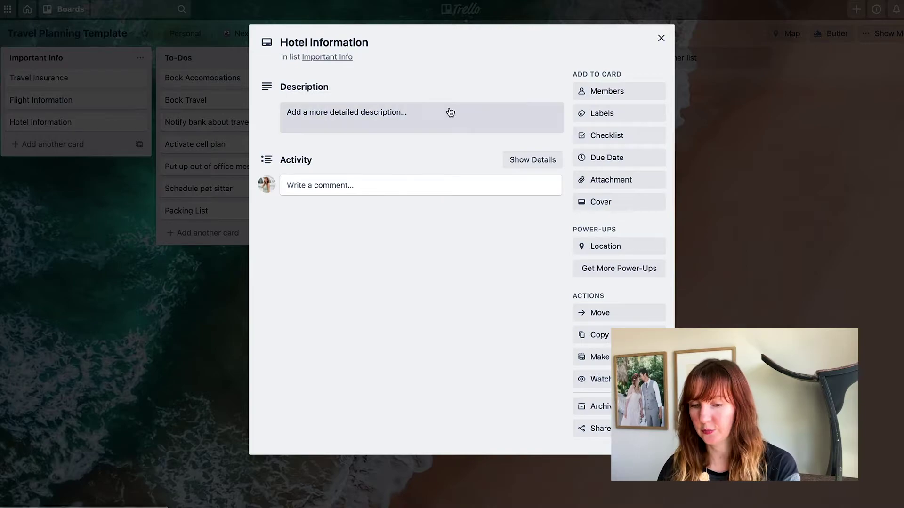
click(668, 40)
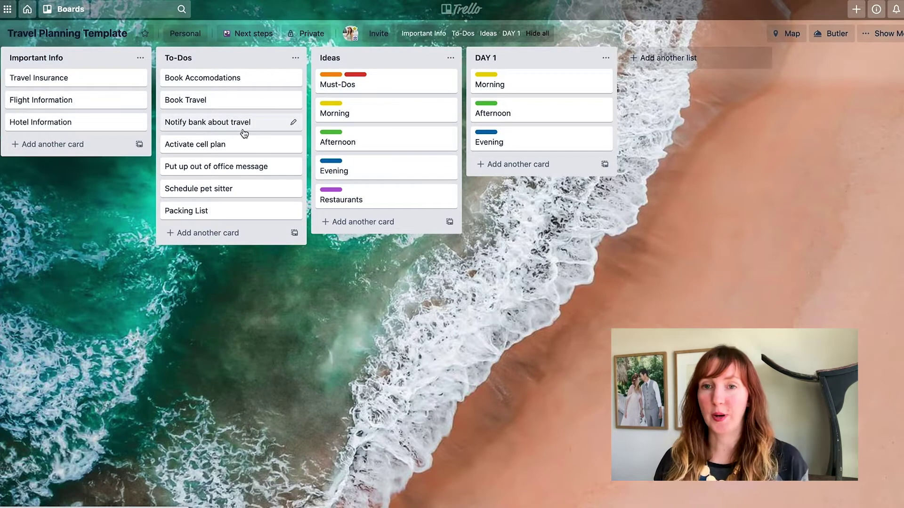
- Add the cards "Dinner reservations" and "Research public transit from airport" to the To-Dos list
click(190, 234)
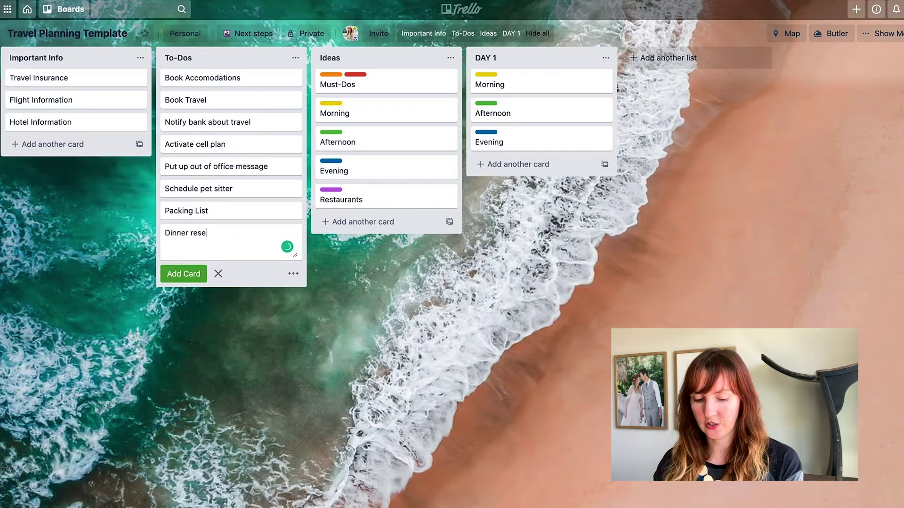
text(Dinner reservations)
key(Return)
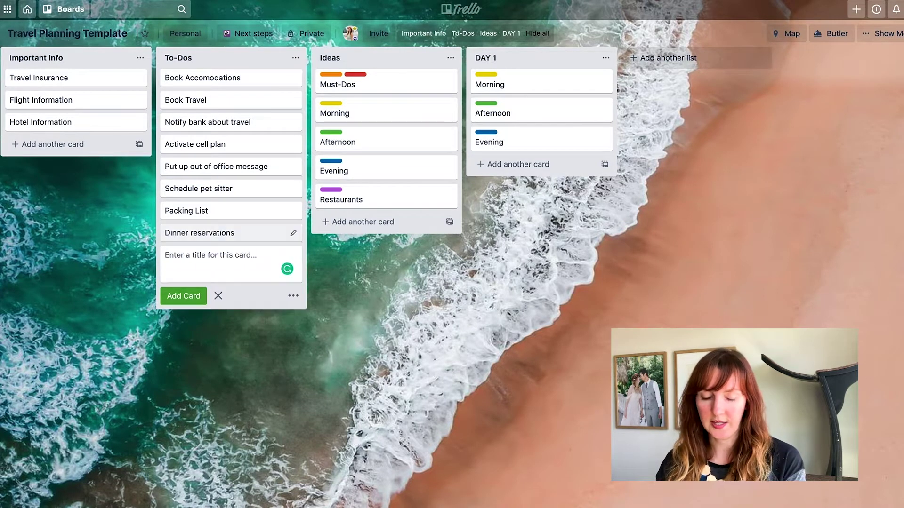
text(Research public transi)
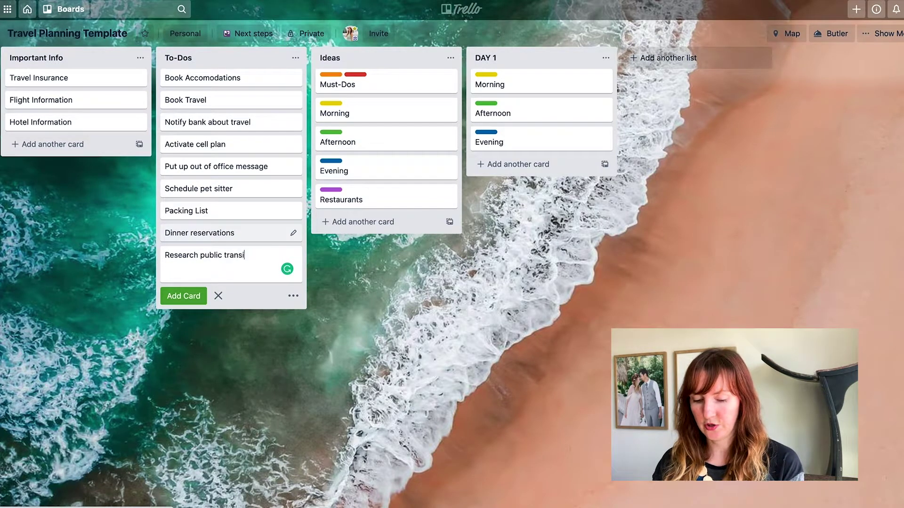
text(t)
key(Return)
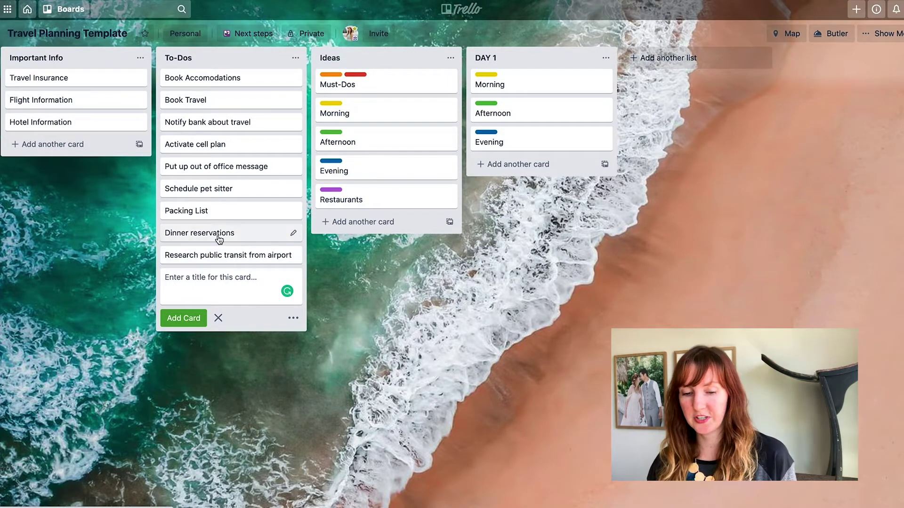
click(217, 318)
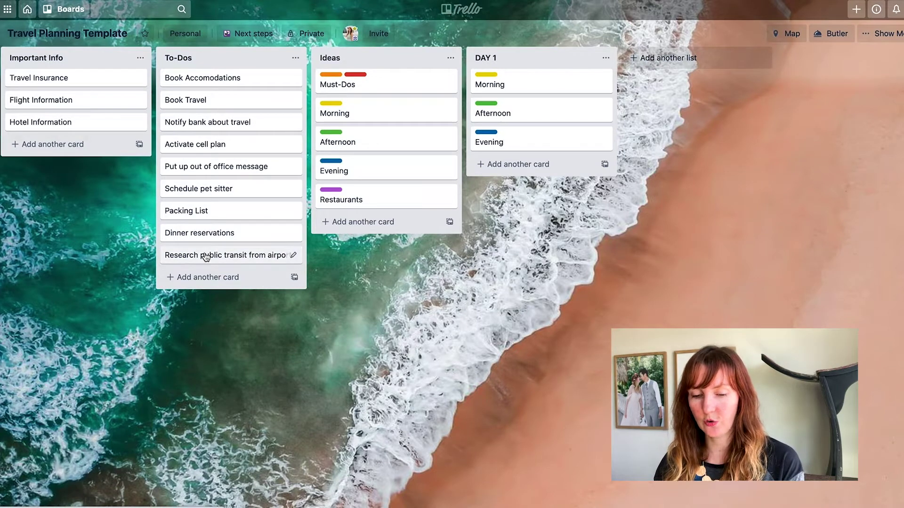
- Archive the "Research public transit from airport" and "Dinner reservations" cards from the To-Dos list
key(c)
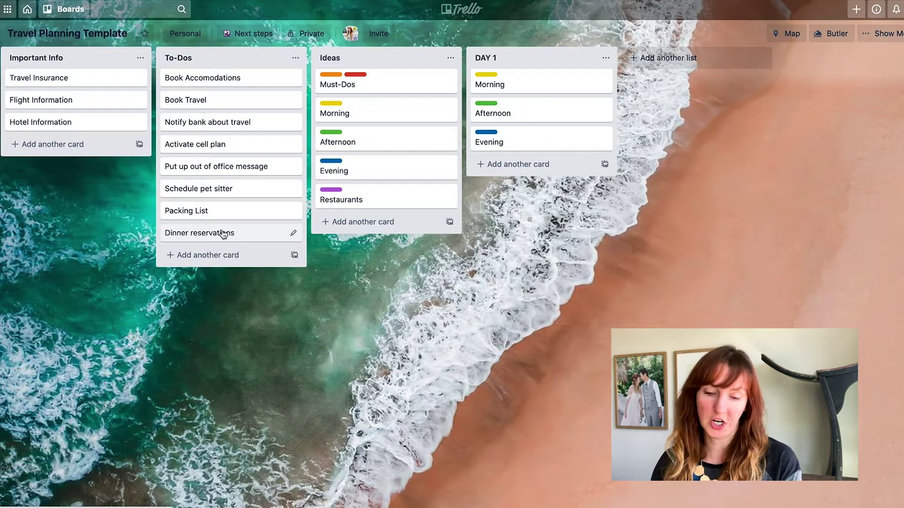
key(c)
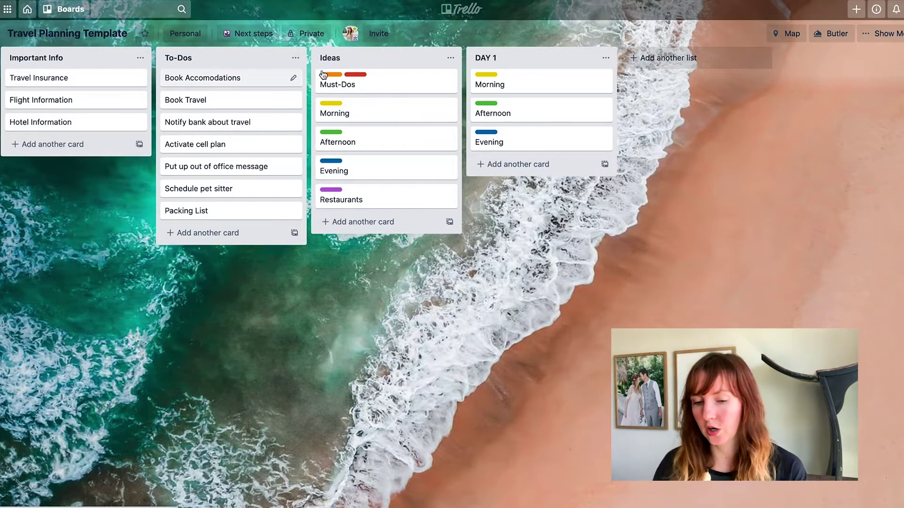
- Add a new list named "Finished To-dos" after the DAY 1 list
click(670, 58)
text(Finished To)
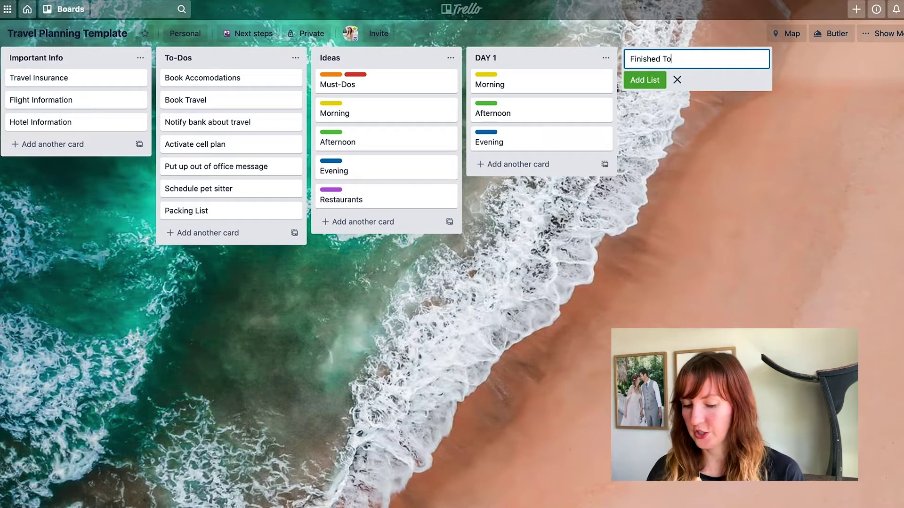
text(-dos)
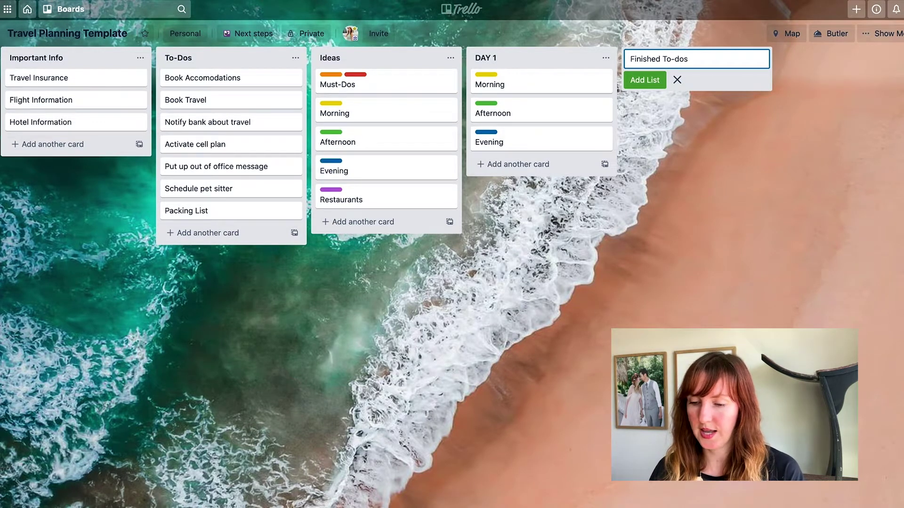
key(Return)
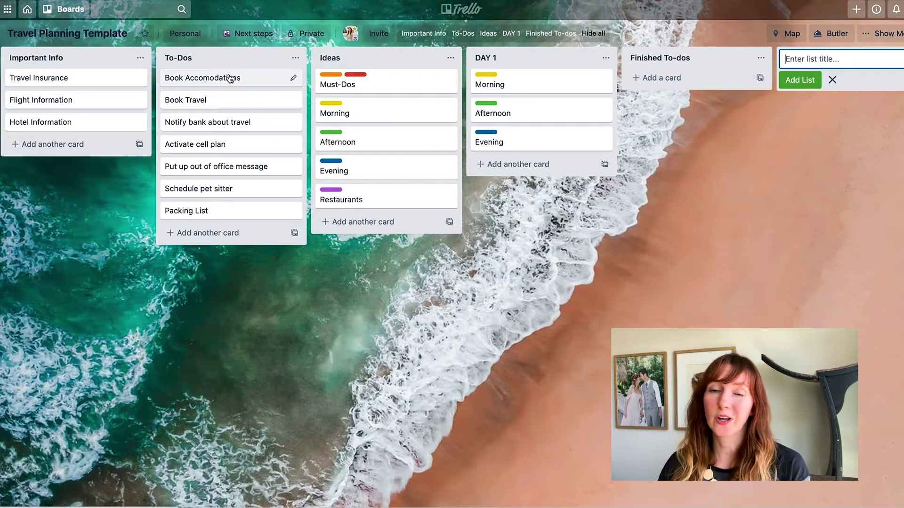
- Move the Book Accomodations card to the Finished To-dos list, return it to To-Dos and open it
drag(219, 74, 681, 84)
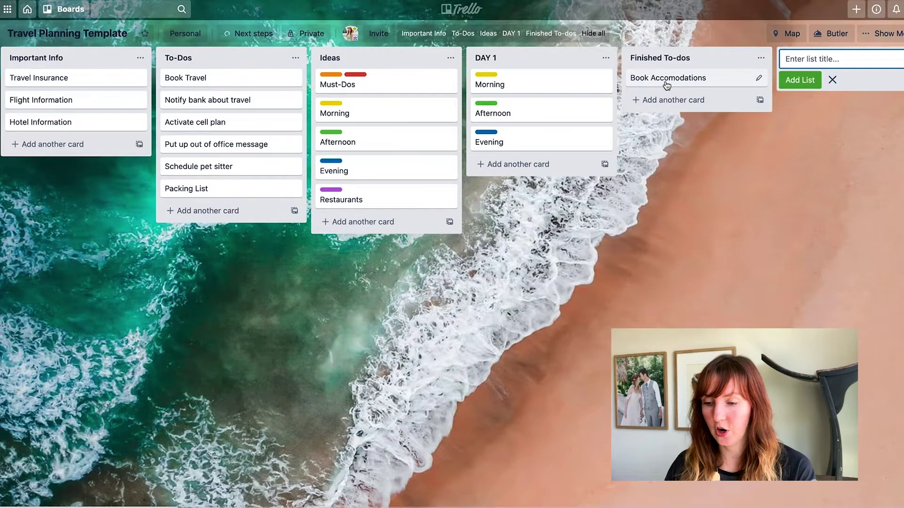
drag(212, 82, 261, 78)
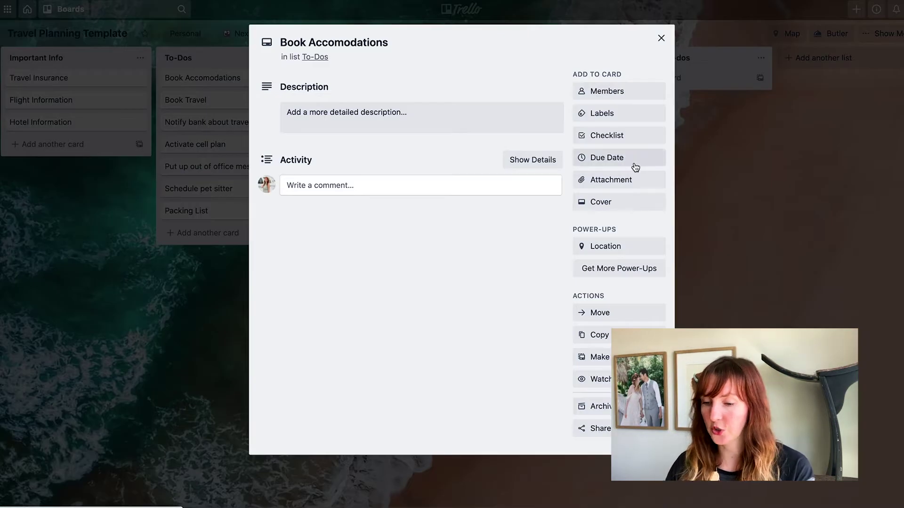
- Choose a due date of 6/30/2020 for the Book Accomodations card with a reminder 2 Days Before
click(634, 162)
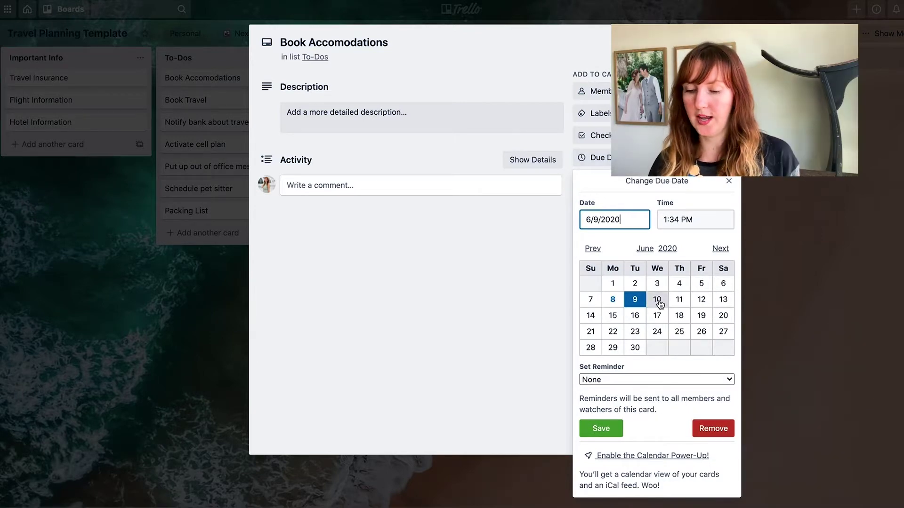
click(635, 347)
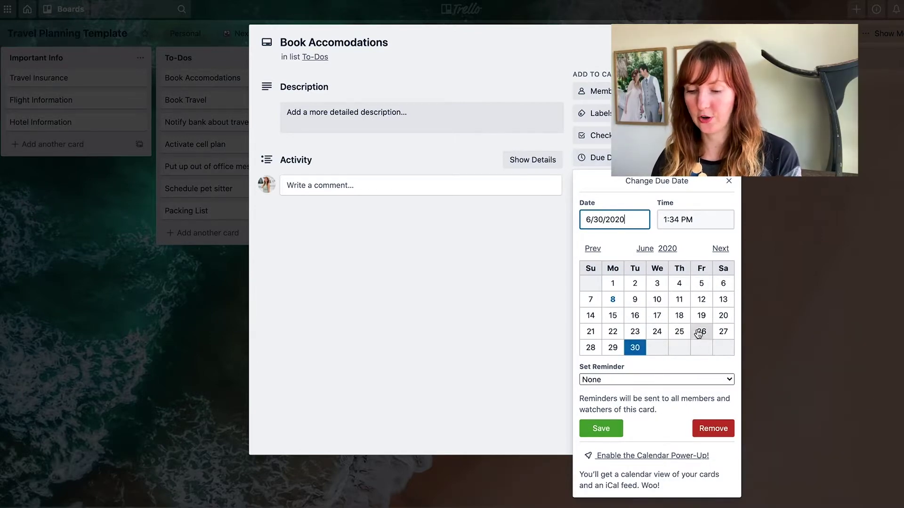
click(662, 379)
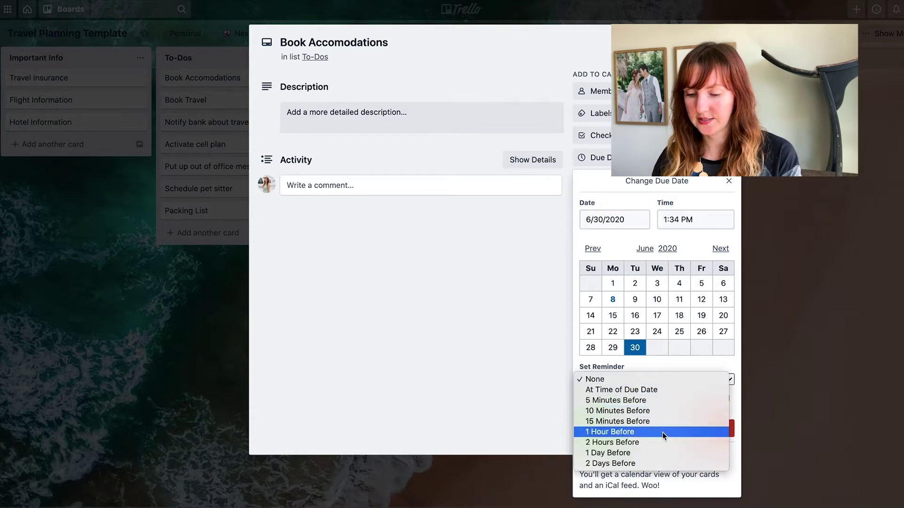
click(659, 464)
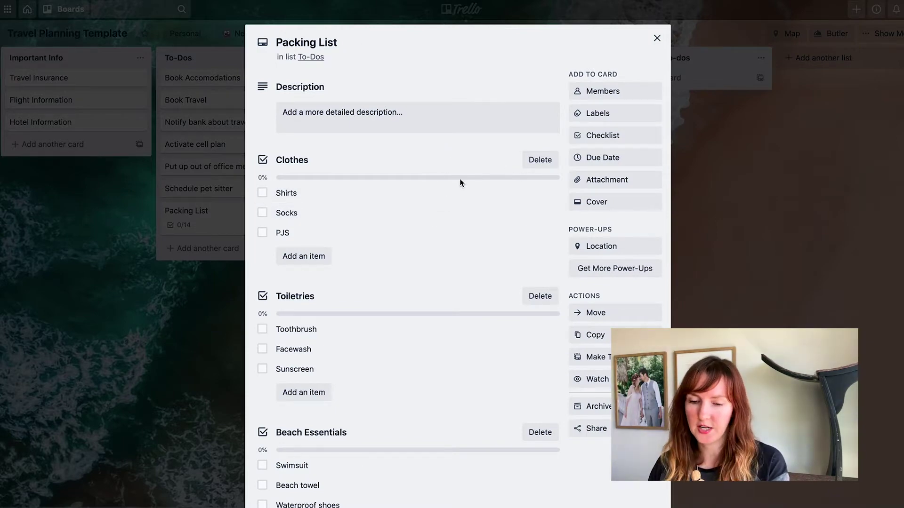
- Examine the checklists on the Packing List card, from Clothes to Camping Essentials, and the form for adding another checklist
mouse_move(526, 220)
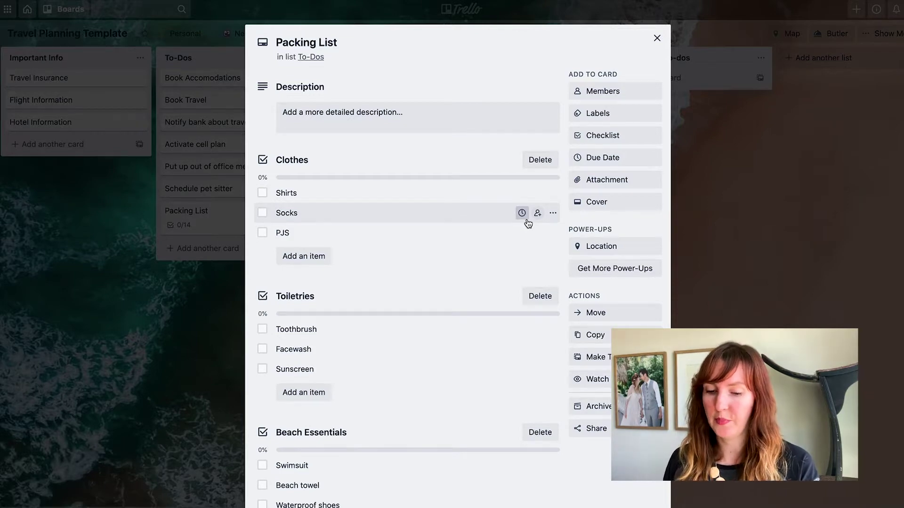
scroll(468, 210, down, 2)
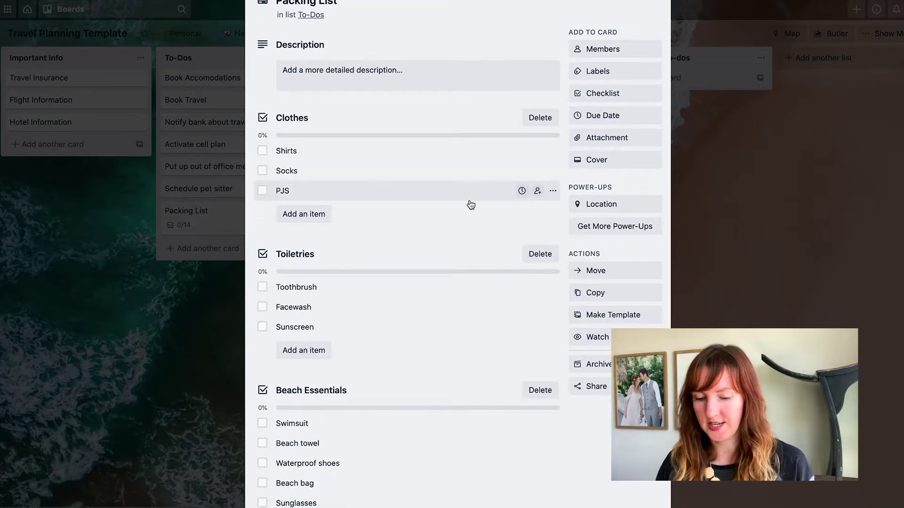
scroll(469, 205, down, 3)
scroll(471, 204, down, 2)
scroll(470, 204, down, 3)
scroll(470, 204, up, 7)
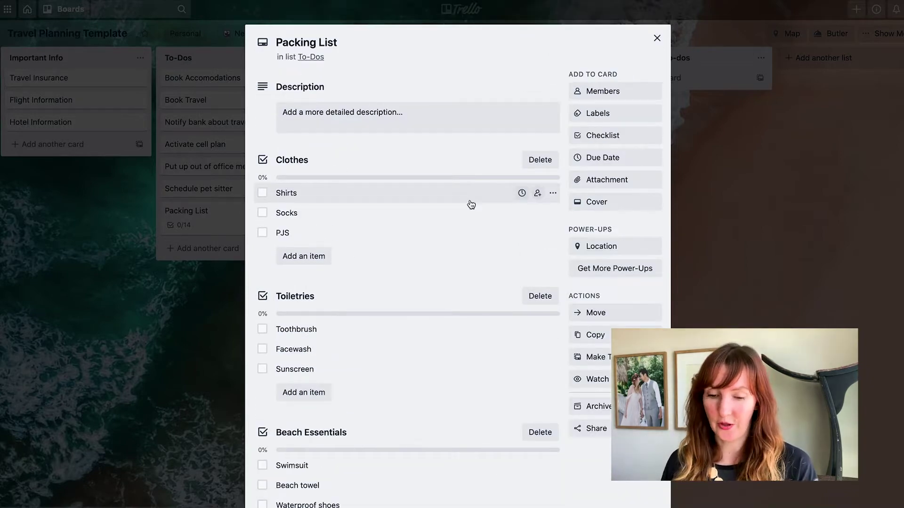
click(607, 134)
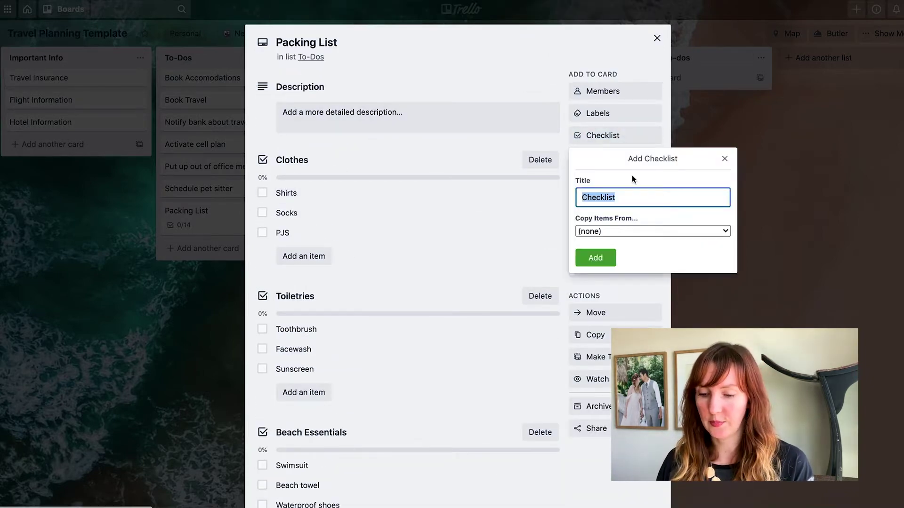
scroll(341, 298, down, 10)
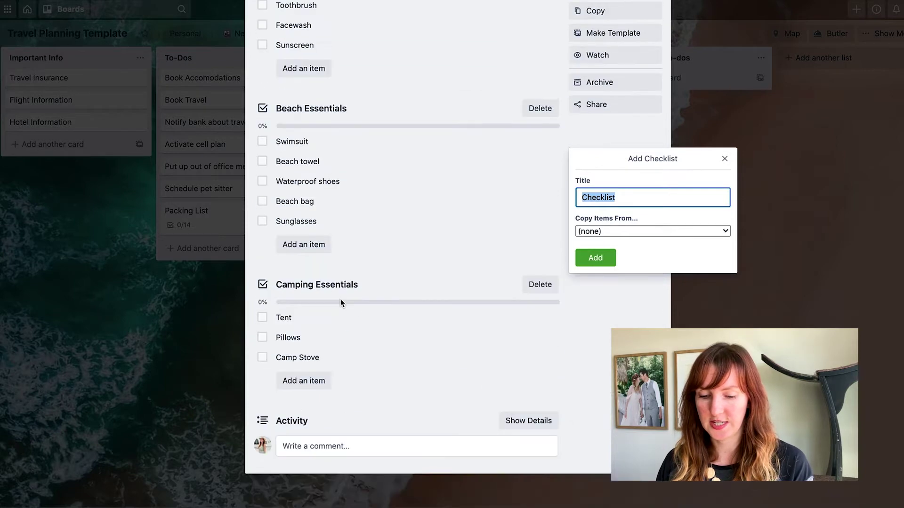
scroll(344, 235, up, 10)
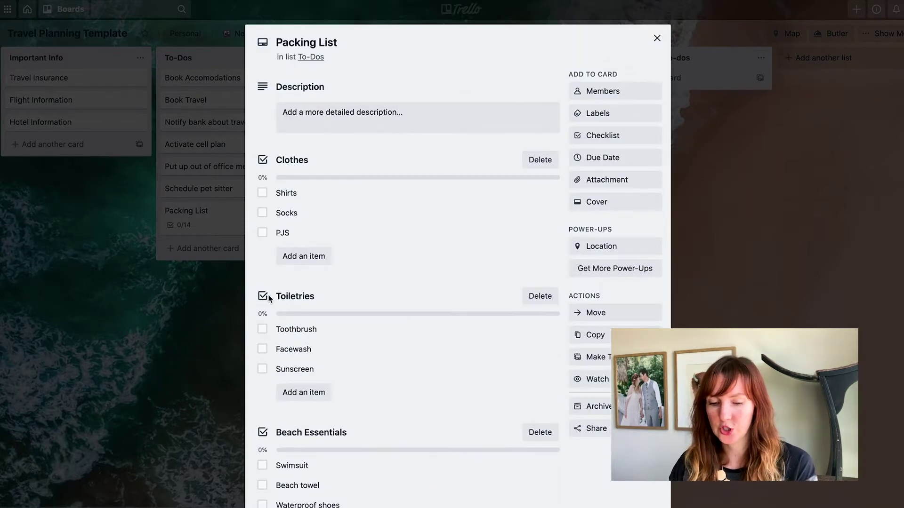
scroll(401, 296, down, 8)
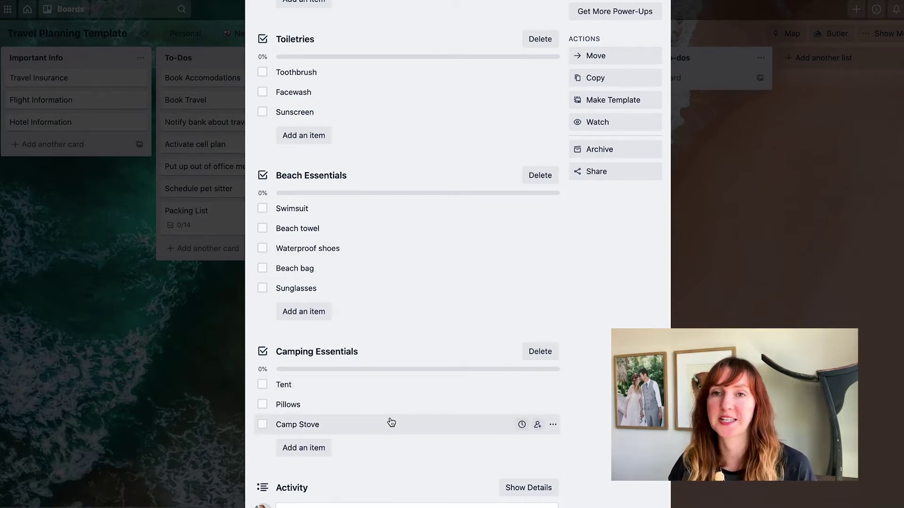
- Bring up the delete confirmations for the Beach Essentials and Camping Essentials checklists, dismissing both without deleting
scroll(340, 399, down, 1)
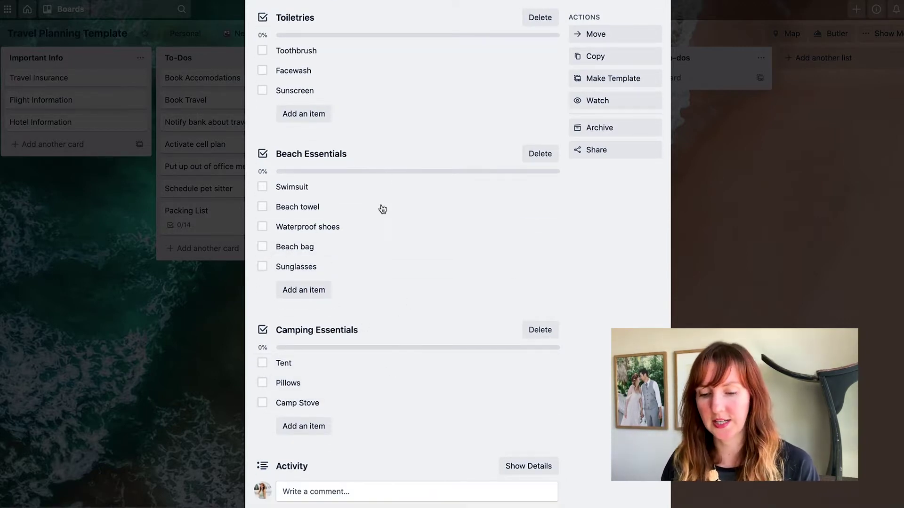
scroll(480, 411, up, 6)
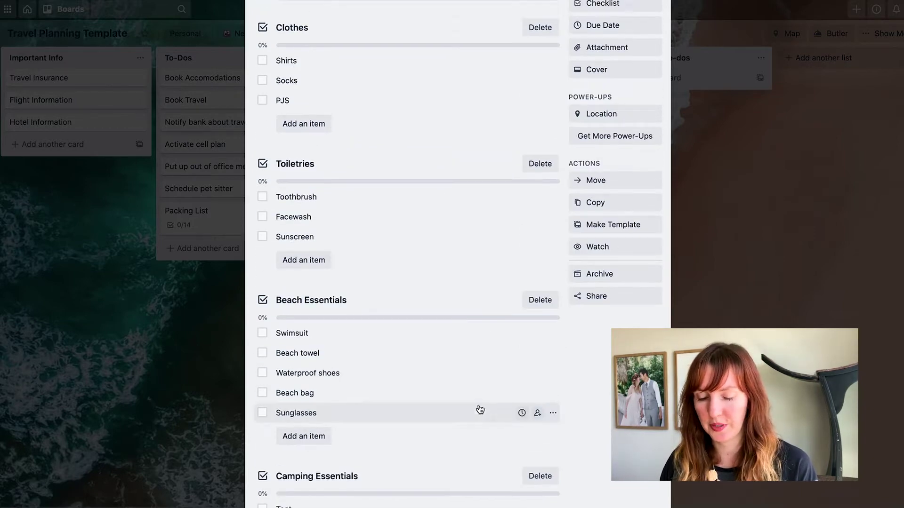
scroll(478, 410, down, 8)
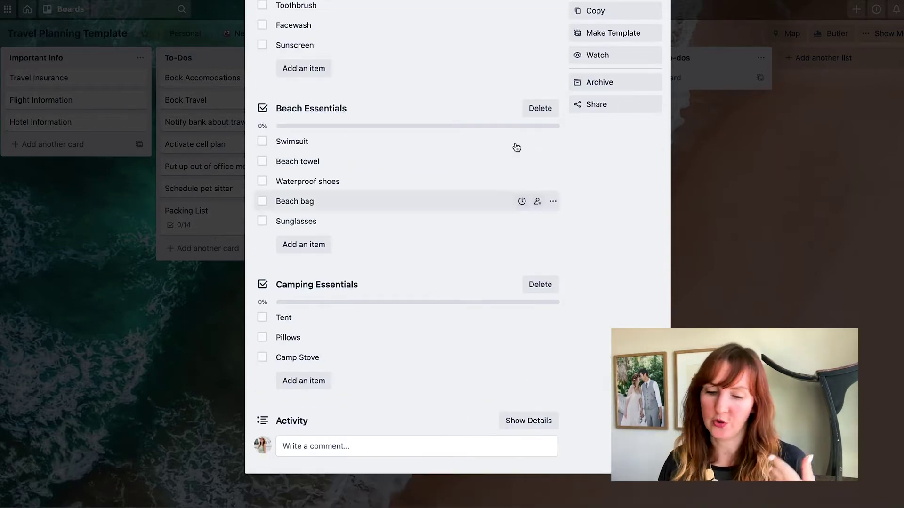
click(530, 113)
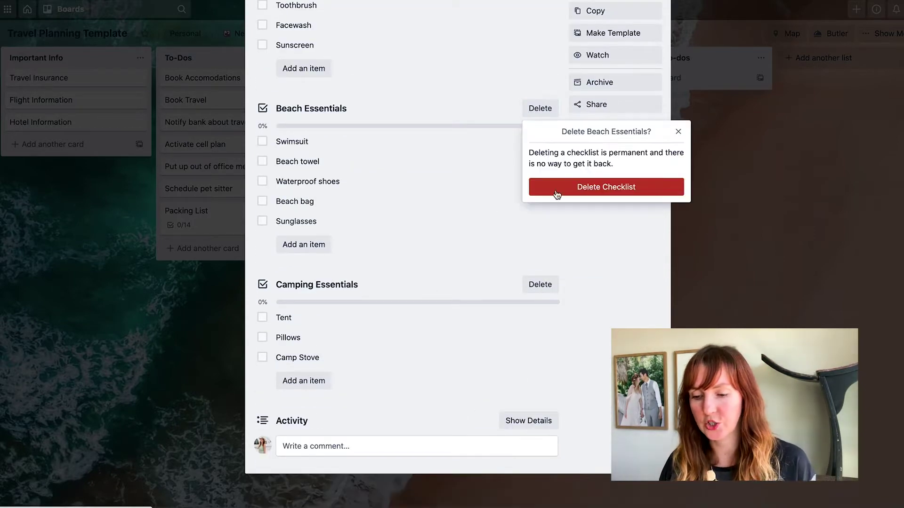
click(679, 135)
click(534, 289)
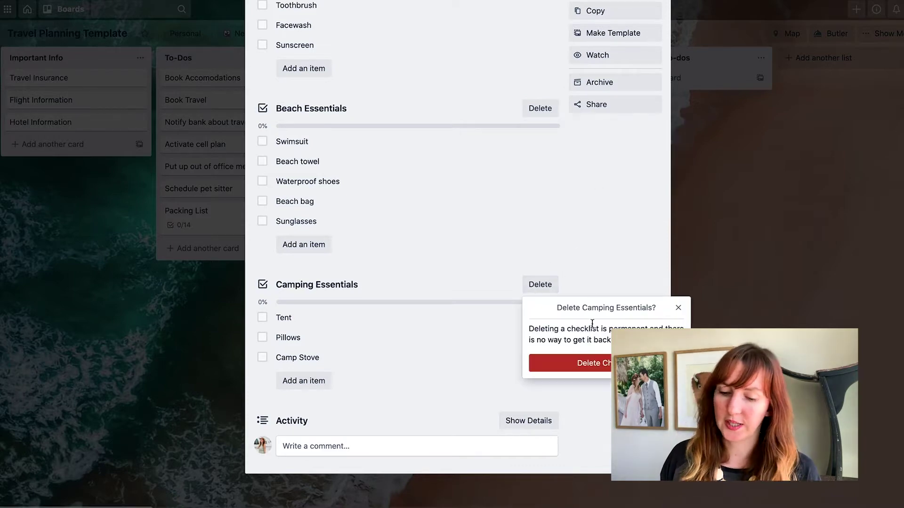
click(680, 308)
scroll(440, 218, up, 6)
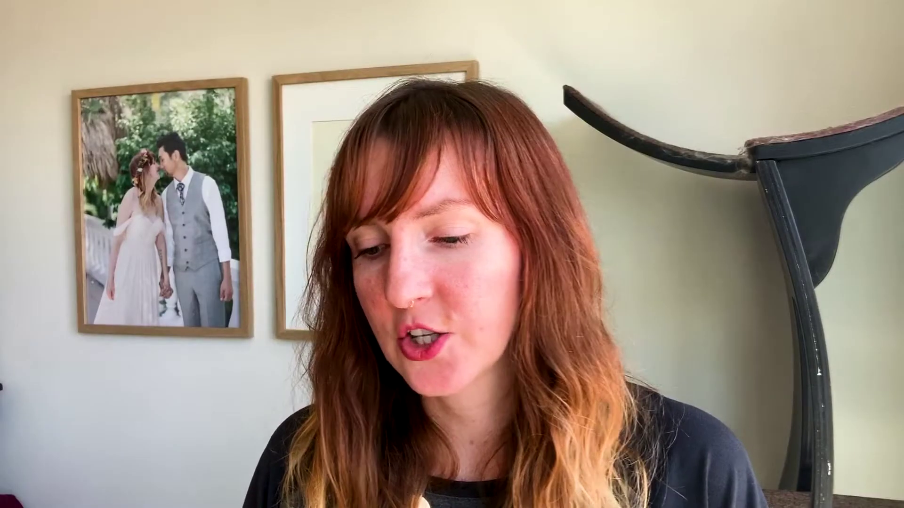
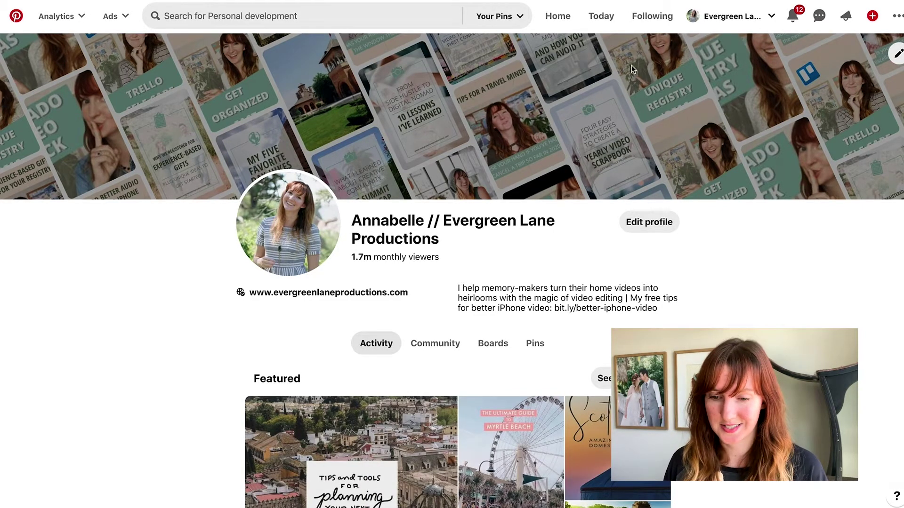
- Switch to Pinterest and search for "zion national park"
click(245, 13)
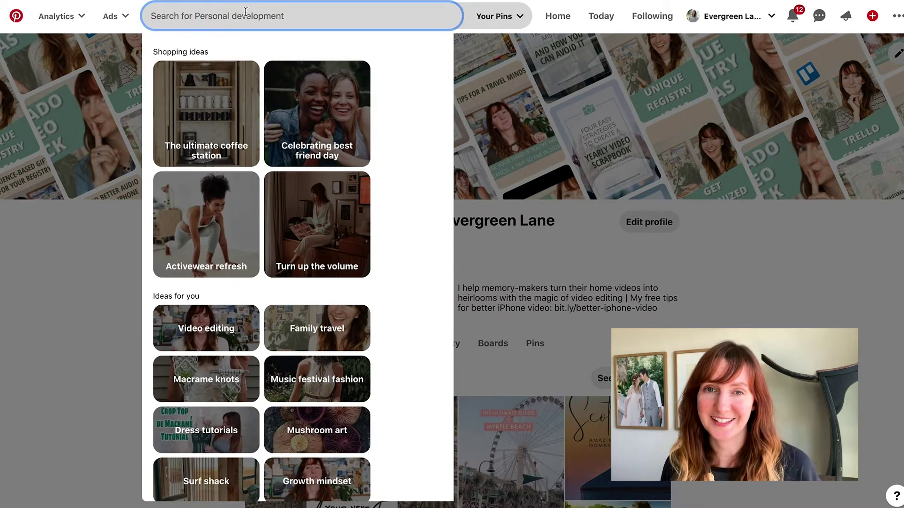
text(zion)
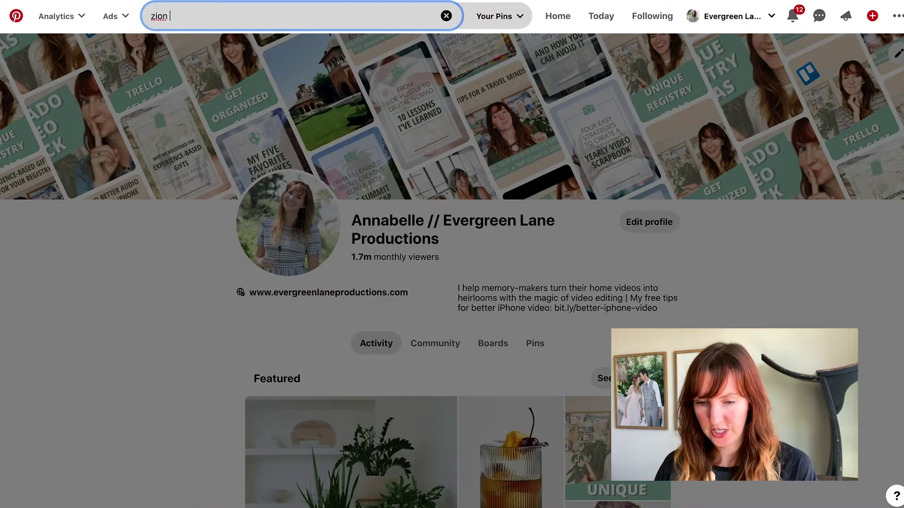
text( national park)
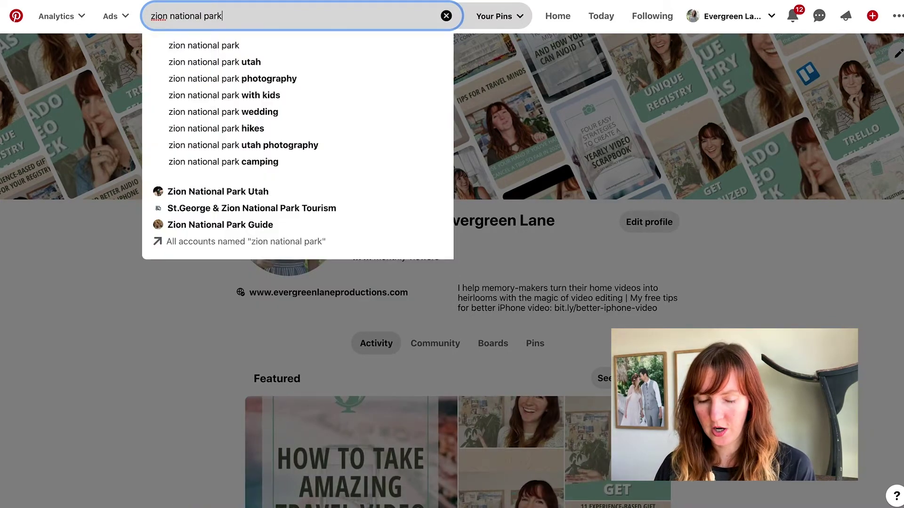
key(Return)
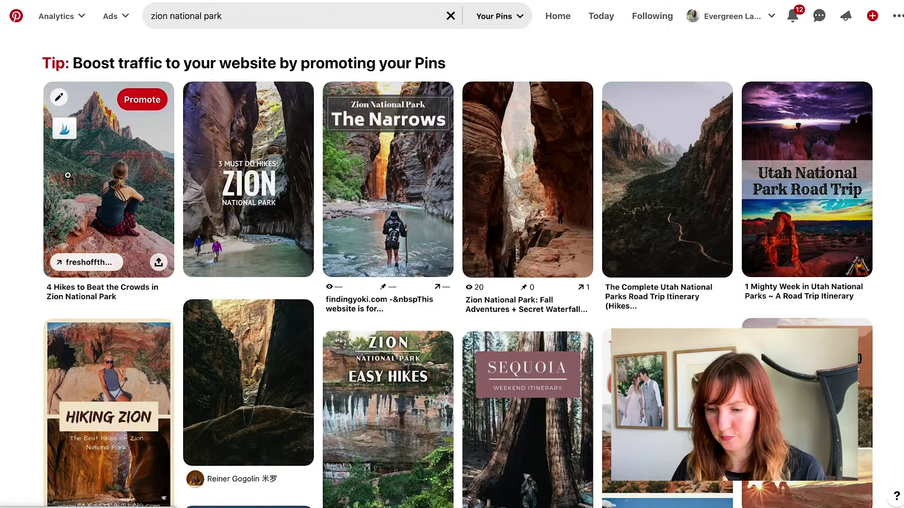
- Open the Best Easy Hikes in Zion National Park article from the search results and examine its trail descriptions
scroll(34, 172, down, 4)
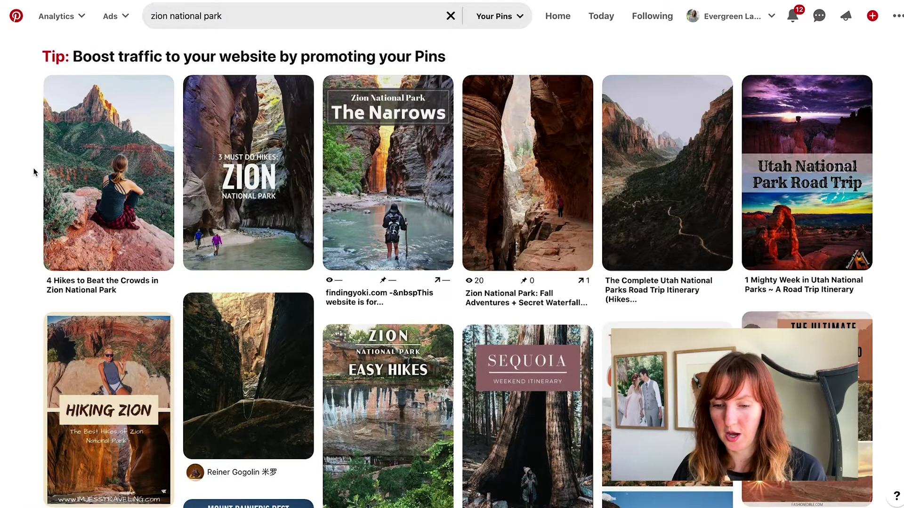
click(520, 201)
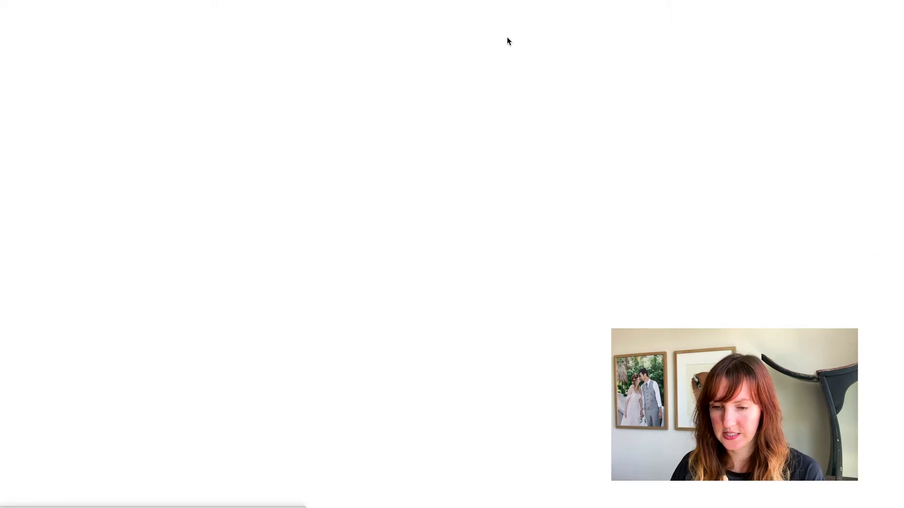
scroll(617, 172, down, 15)
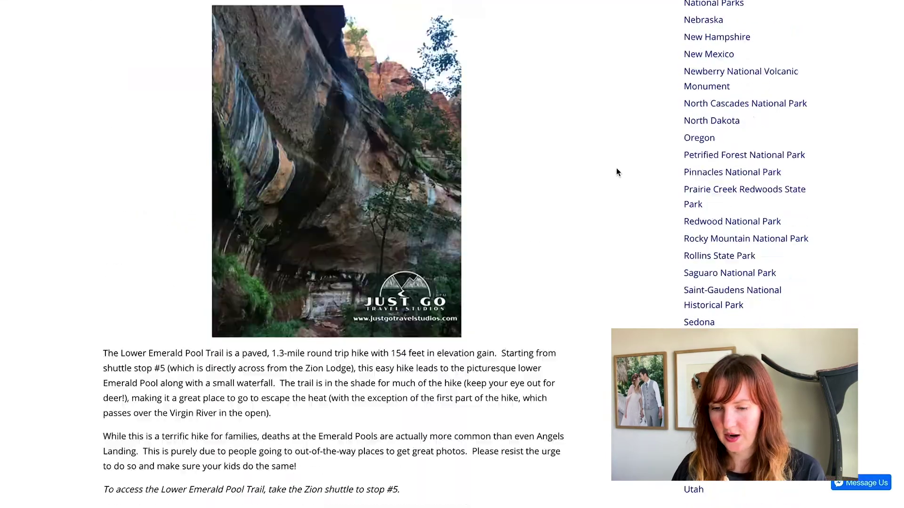
scroll(617, 169, down, 20)
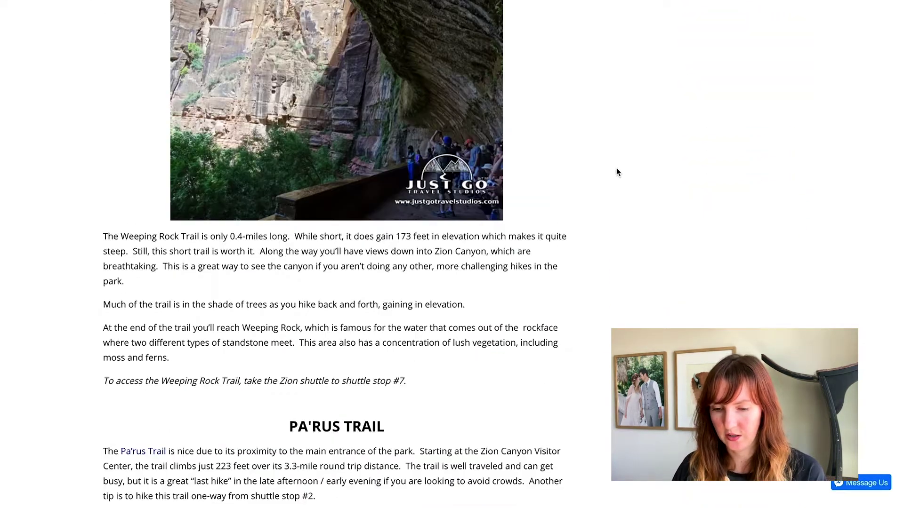
scroll(617, 171, up, 7)
scroll(618, 171, up, 20)
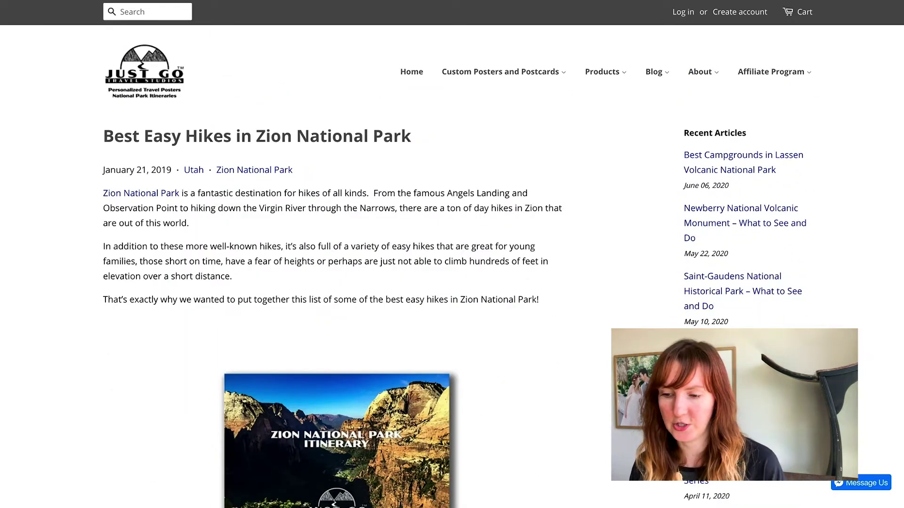
- Start a Trello card from the article page, targeting the Ideas list of the Travel Planning Template board
click(730, 12)
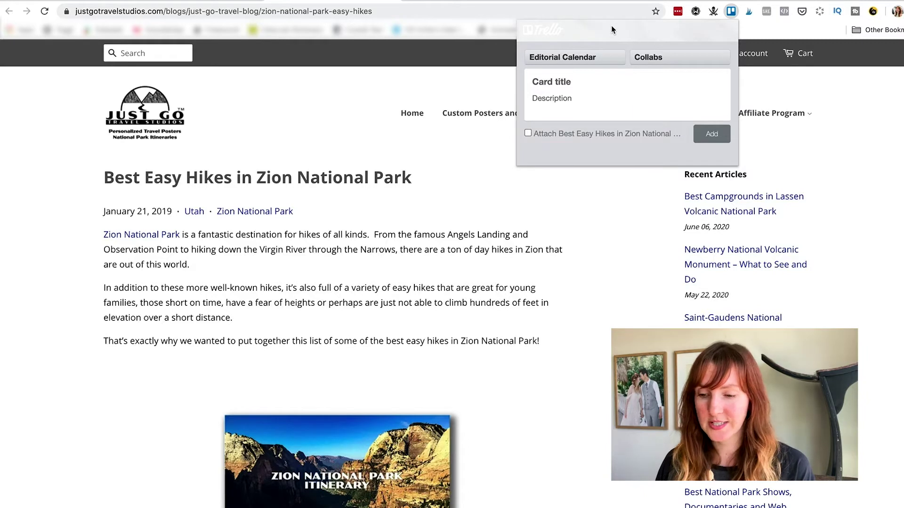
click(588, 57)
scroll(600, 128, down, 5)
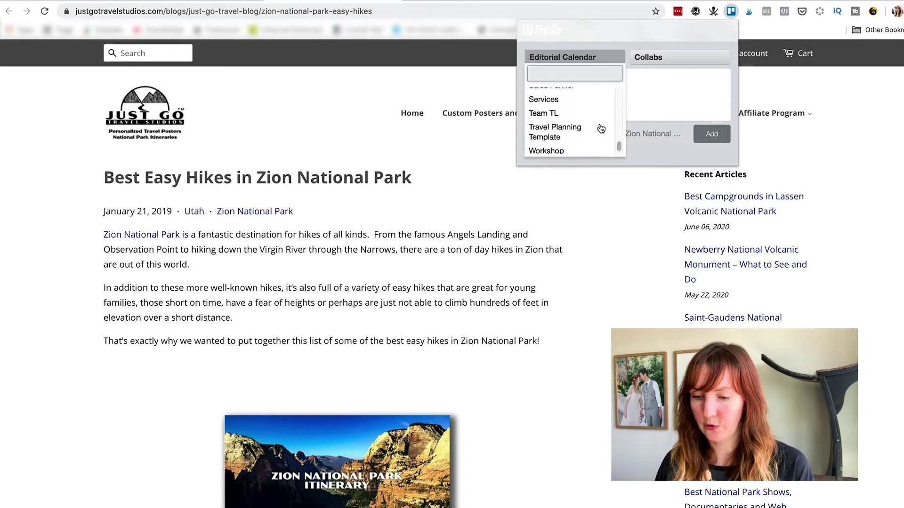
scroll(598, 128, down, 1)
click(549, 125)
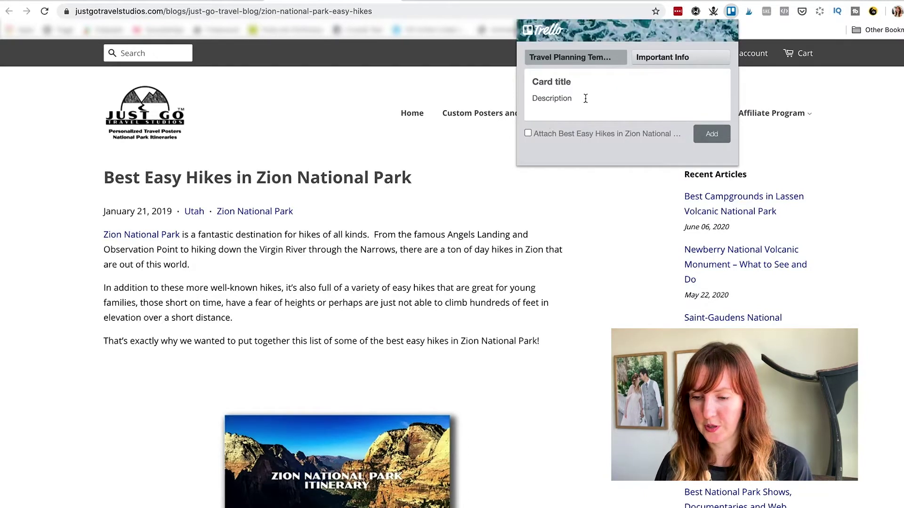
click(654, 58)
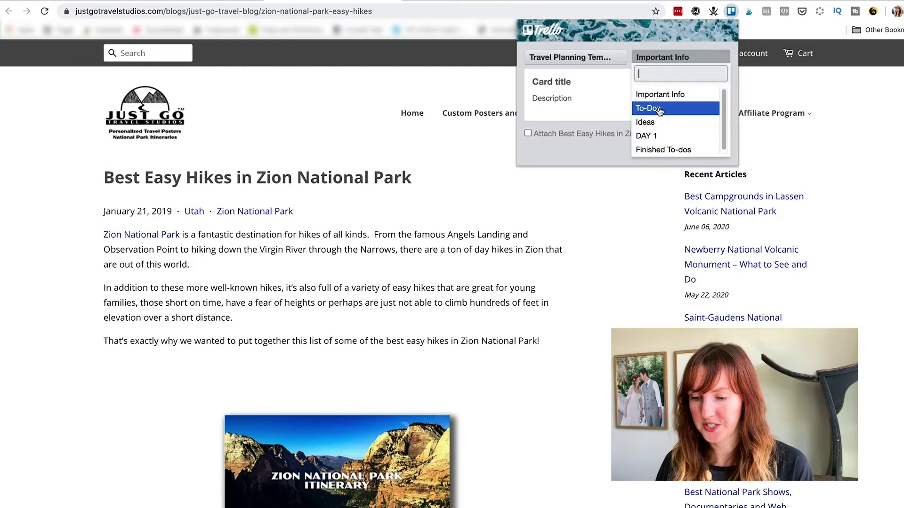
click(638, 120)
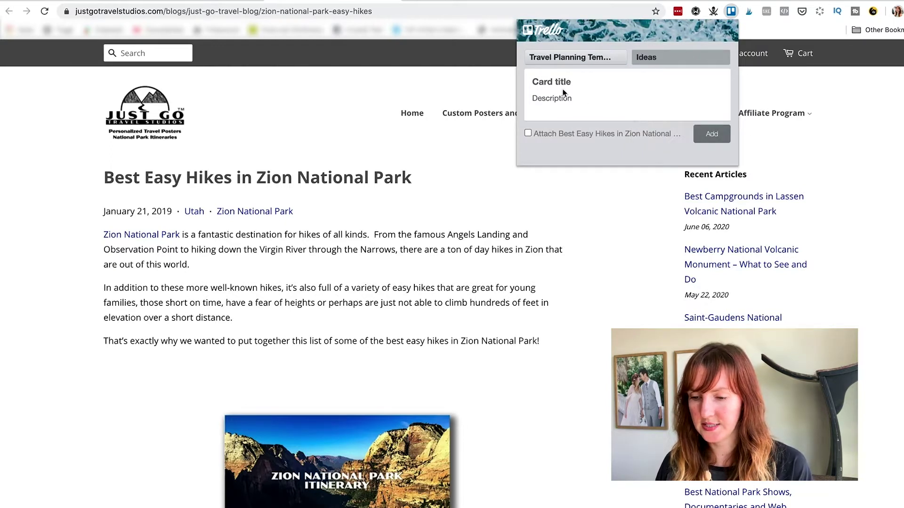
- Attach the article page to the new card and set the card title to "Riverside Walk"
click(570, 134)
scroll(422, 82, down, 10)
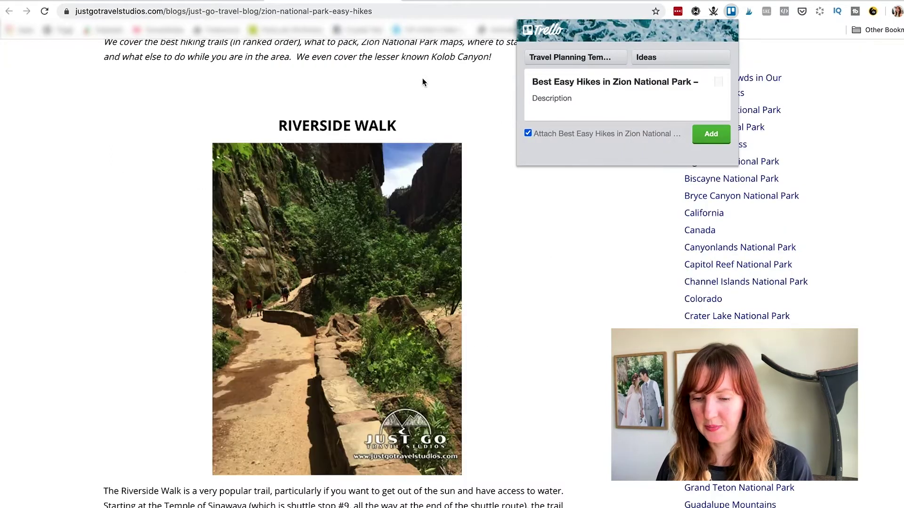
click(541, 82)
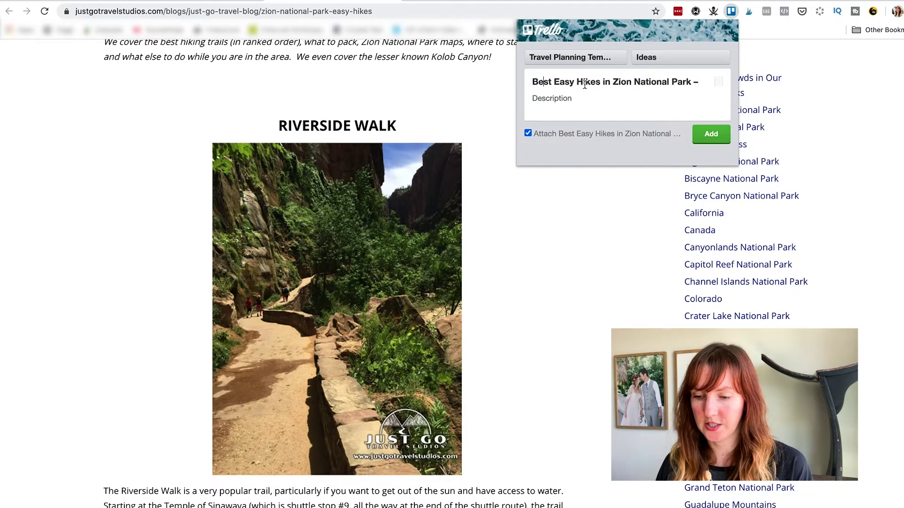
drag(700, 83, 554, 82)
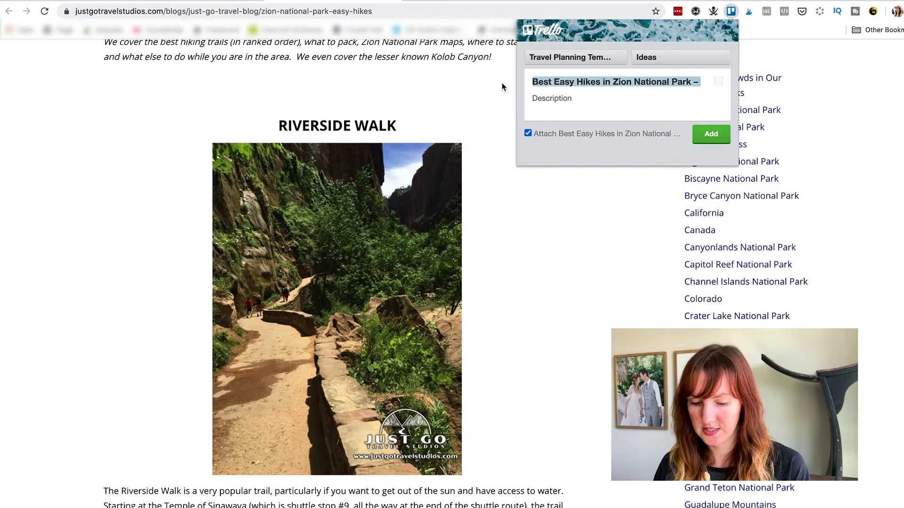
text(Riversaide)
key(BackSpace)
key(BackSpace)
key(BackSpace)
key(BackSpace)
key(BackSpace)
text(ide Walk)
key(shift+End)
key(Delete)
scroll(337, 273, down, 5)
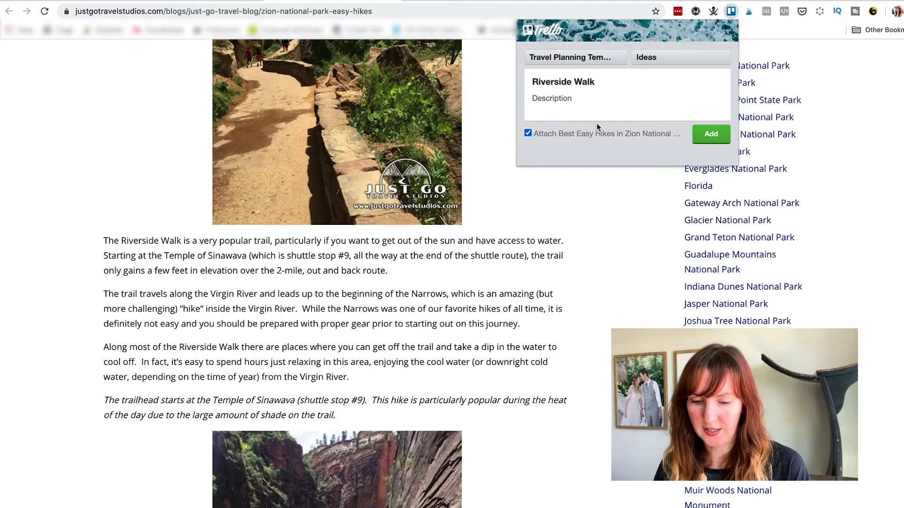
- Enter the description "2 miles, shaded, swimming ops" and add the Riverside Walk card to the board
click(558, 100)
text(2 miles, shaded, swimming ops)
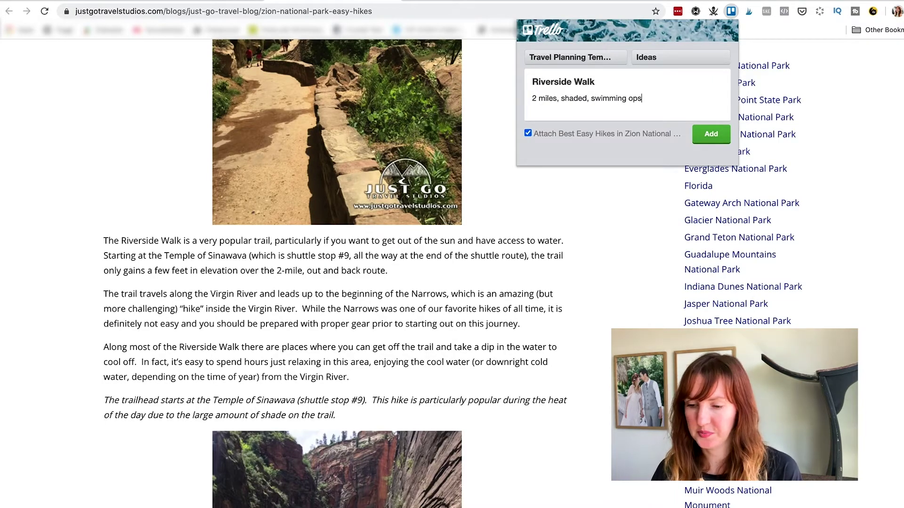
scroll(533, 205, down, 10)
scroll(533, 205, up, 15)
click(711, 134)
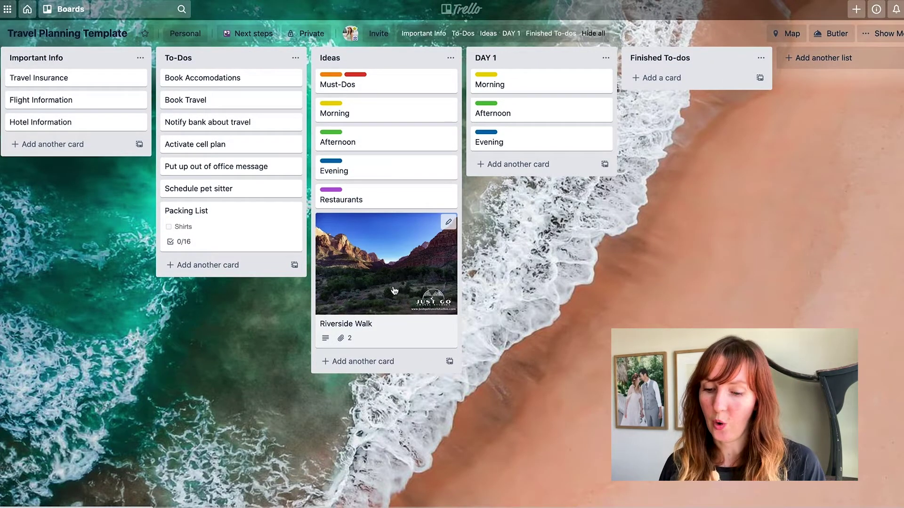
- Move the Riverside Walk card under Morning in the Ideas list and set its location to Zion Canyon Scenic Drive
drag(395, 289, 402, 144)
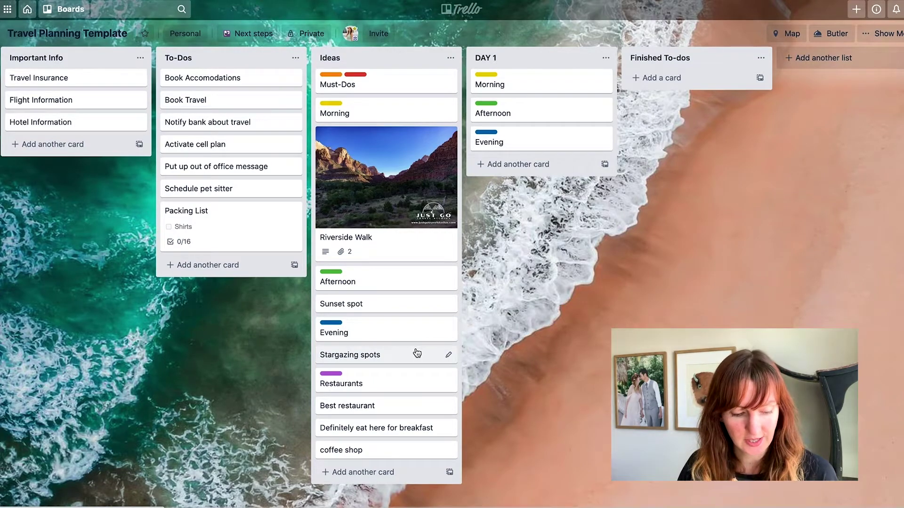
click(414, 238)
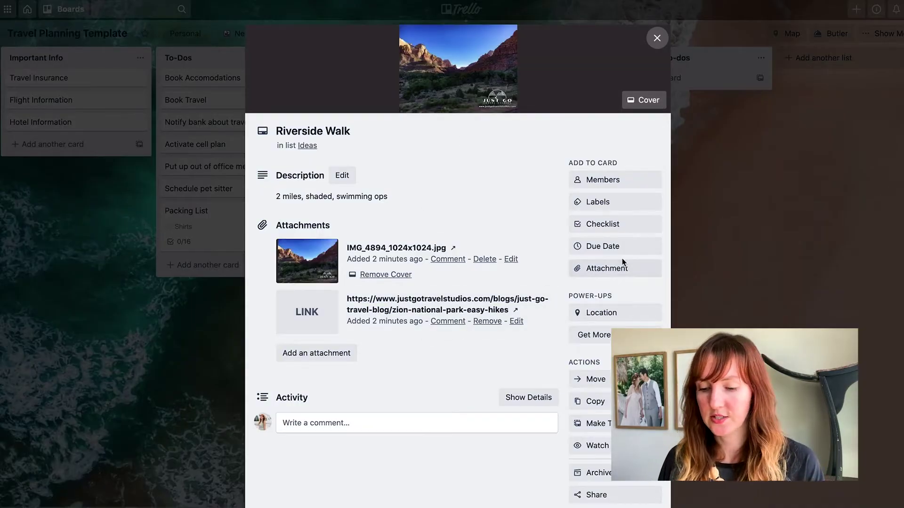
click(602, 313)
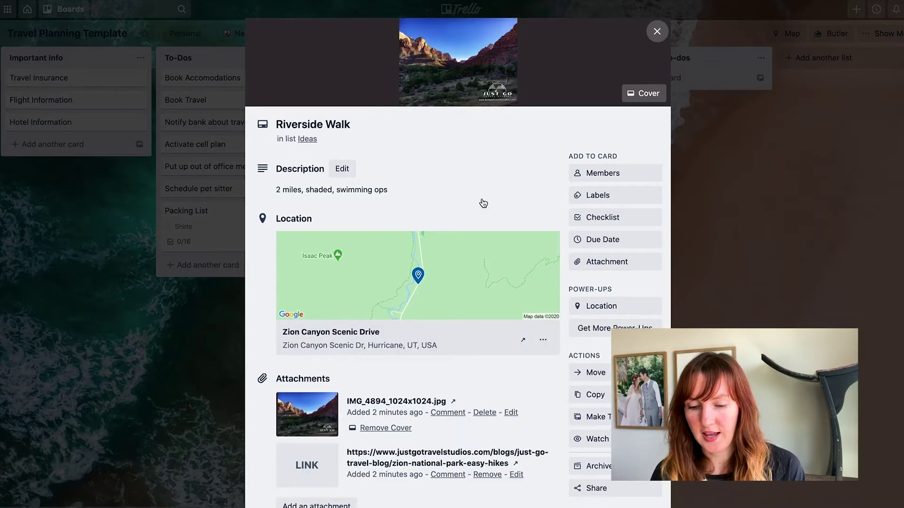
scroll(482, 202, down, 1)
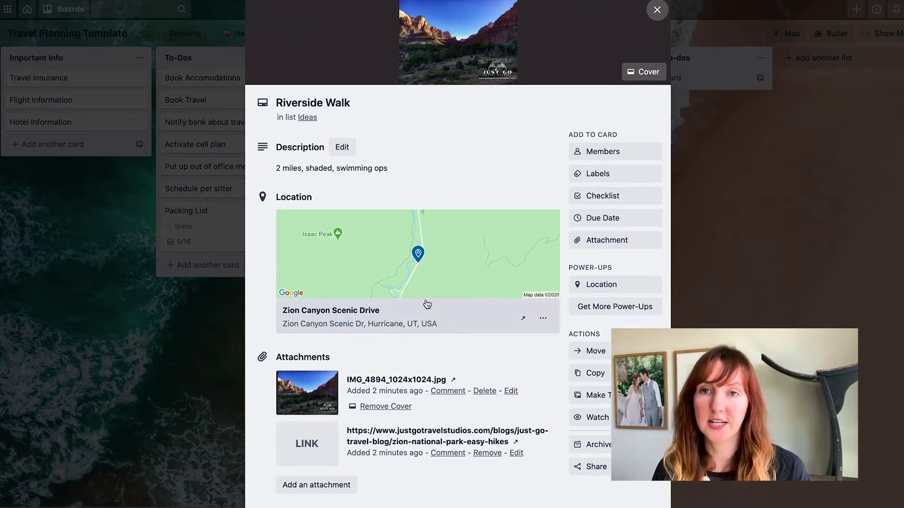
scroll(518, 182, down, 1)
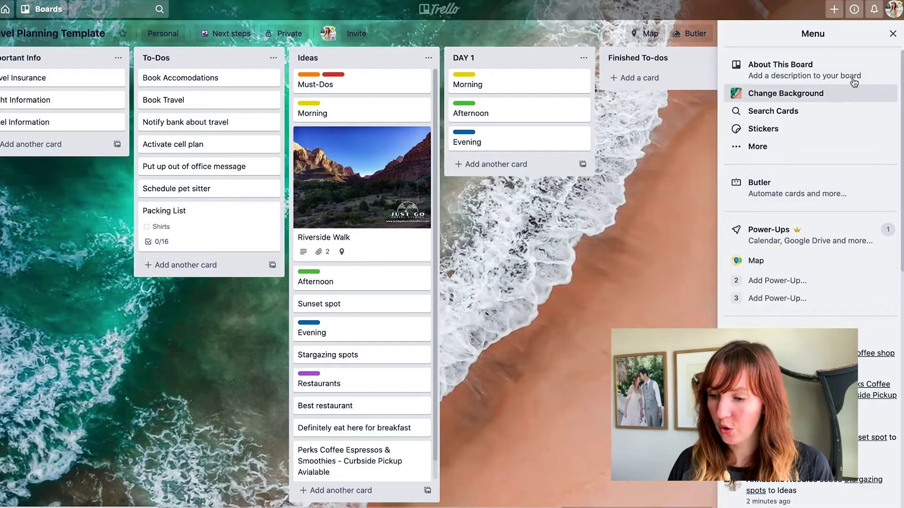
- Search the board's Power-Ups for "map", then clear the search
click(893, 34)
click(871, 33)
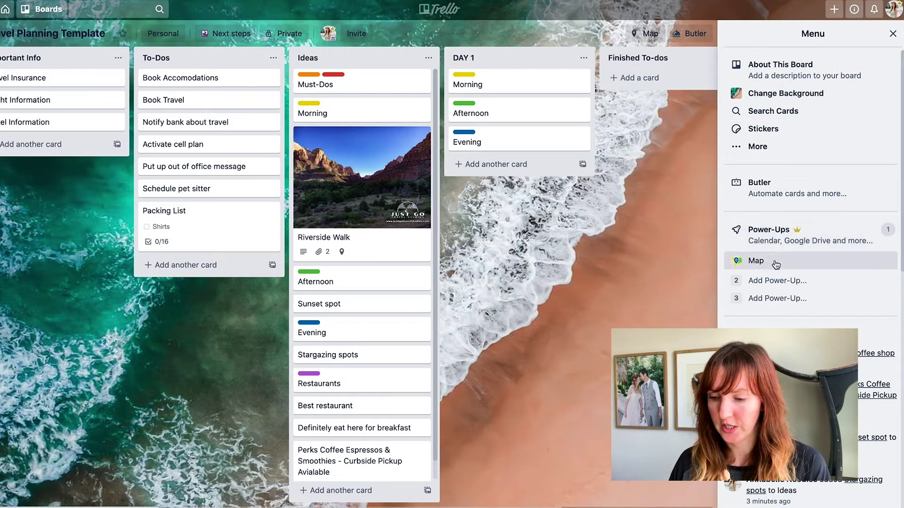
click(802, 238)
text(map)
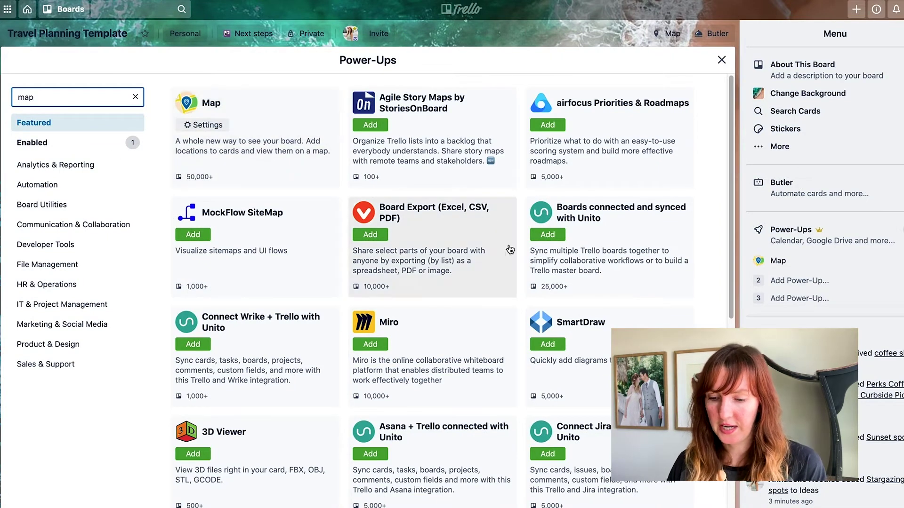
click(135, 98)
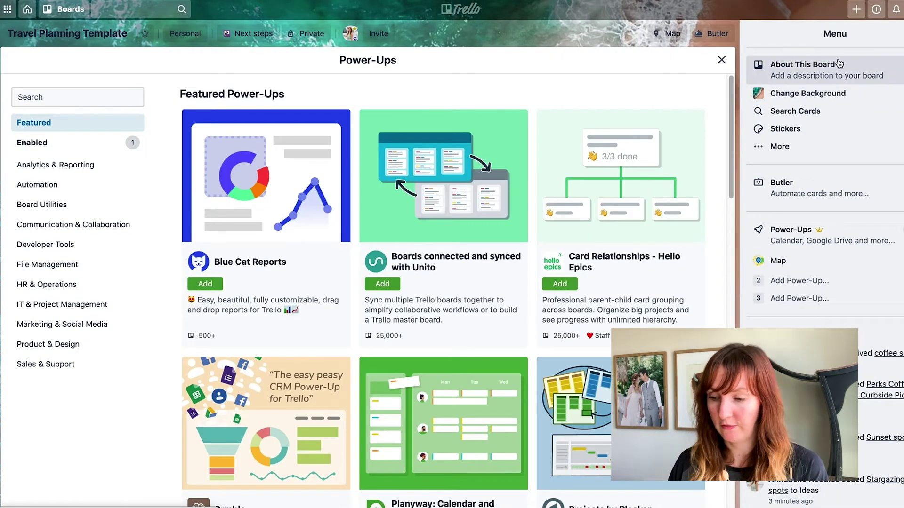
- Close the Power-Ups directory and review the locations on the Riverside Walk and Perks Coffee cards and on the board's map
click(721, 60)
click(525, 241)
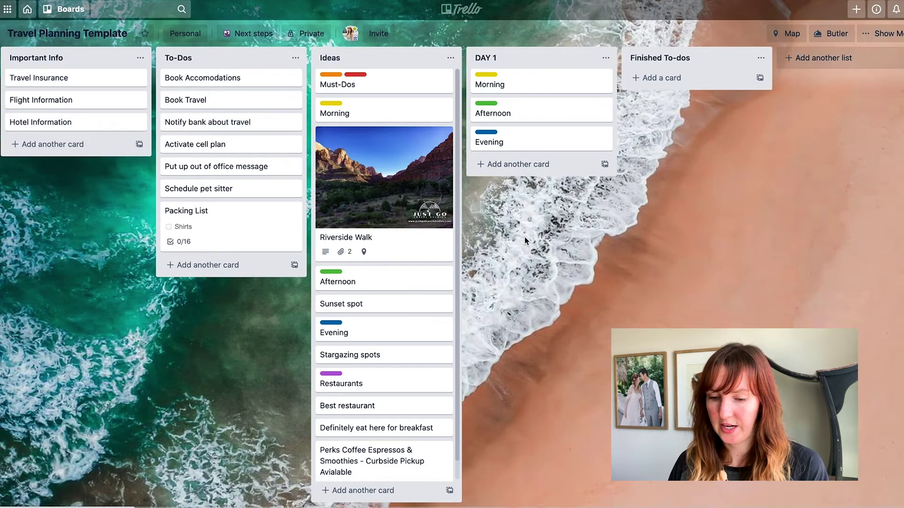
click(413, 193)
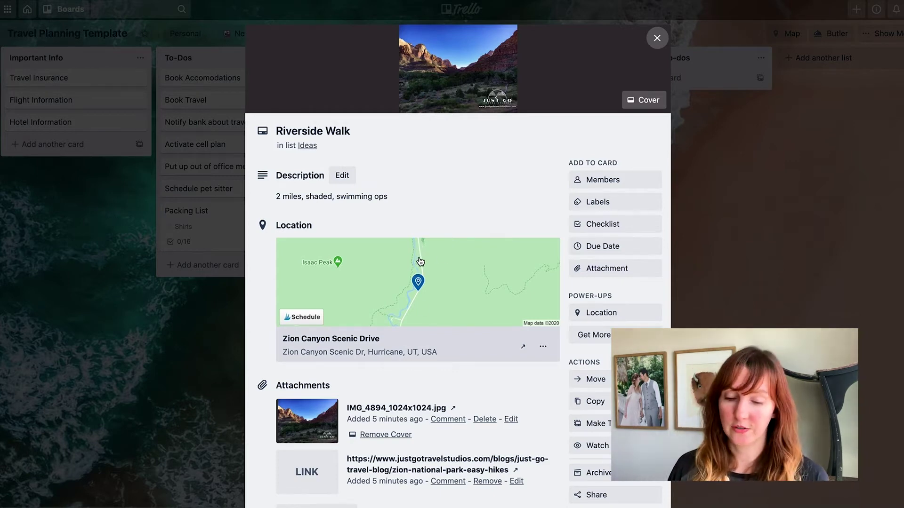
click(658, 38)
click(377, 459)
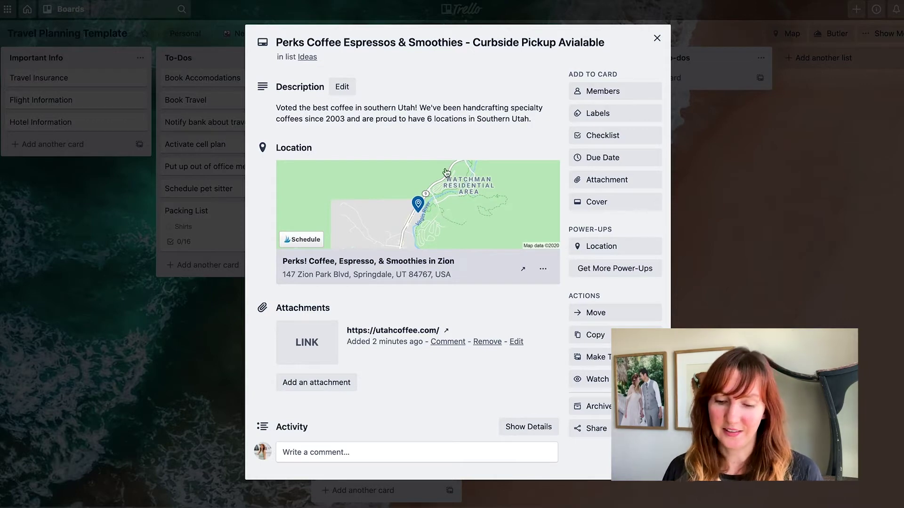
key(Escape)
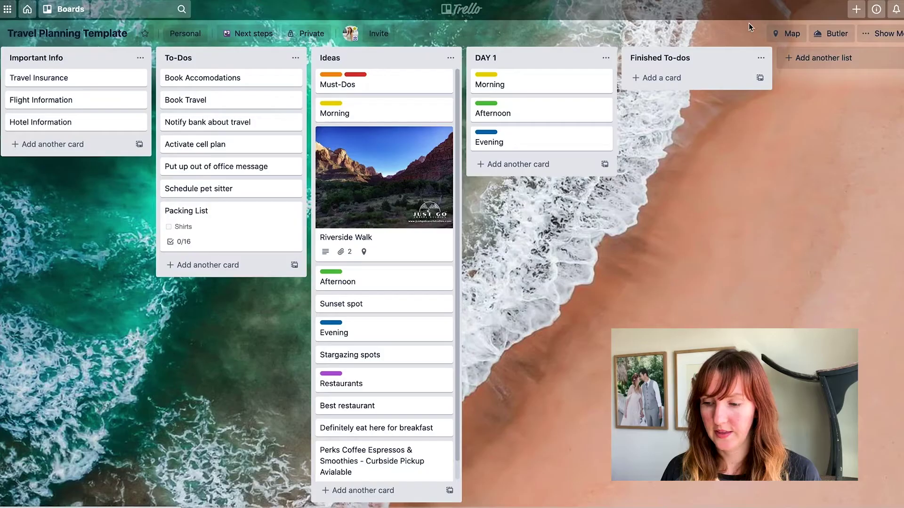
click(786, 33)
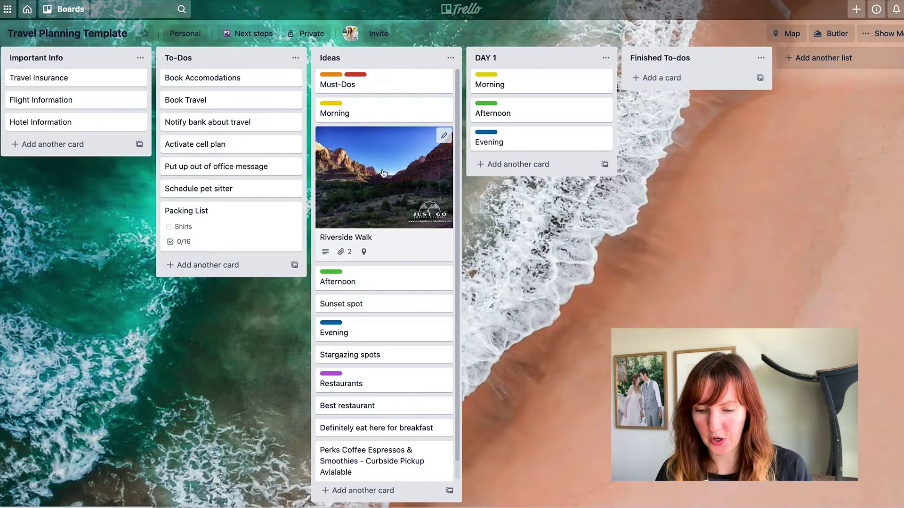
- Move the Riverside Walk, Perks Coffee and Sunset spot cards under Must-Dos in the Ideas list
drag(393, 169, 395, 142)
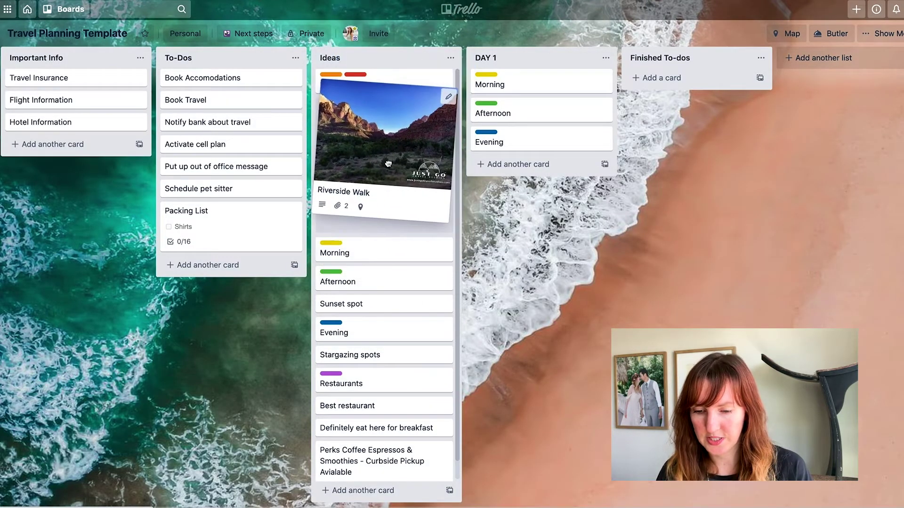
scroll(393, 266, down, 1)
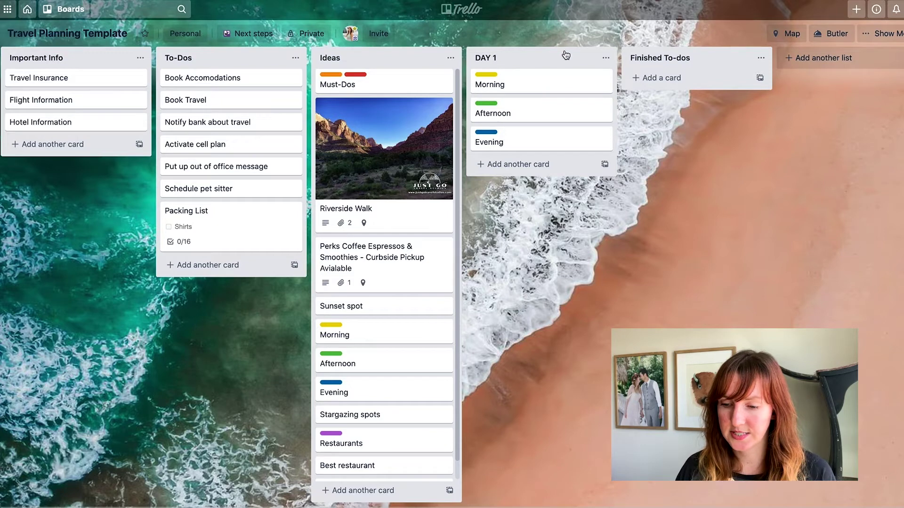
- Rename the DAY 1 list to "July 30" and copy it as a new list named "July 31"
click(491, 56)
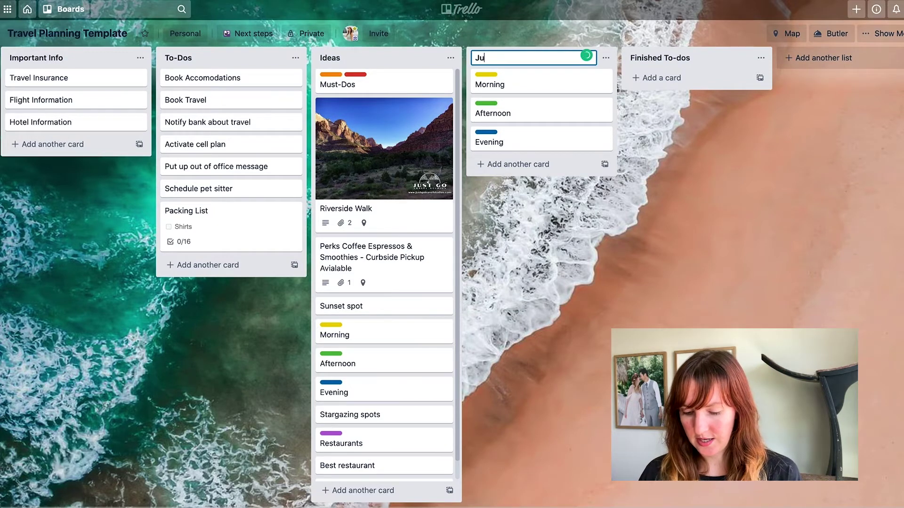
key(Return)
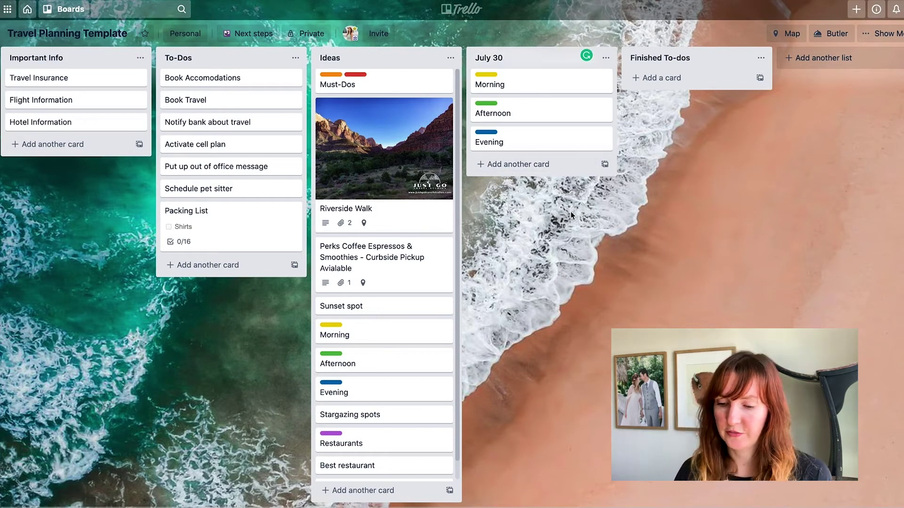
click(606, 58)
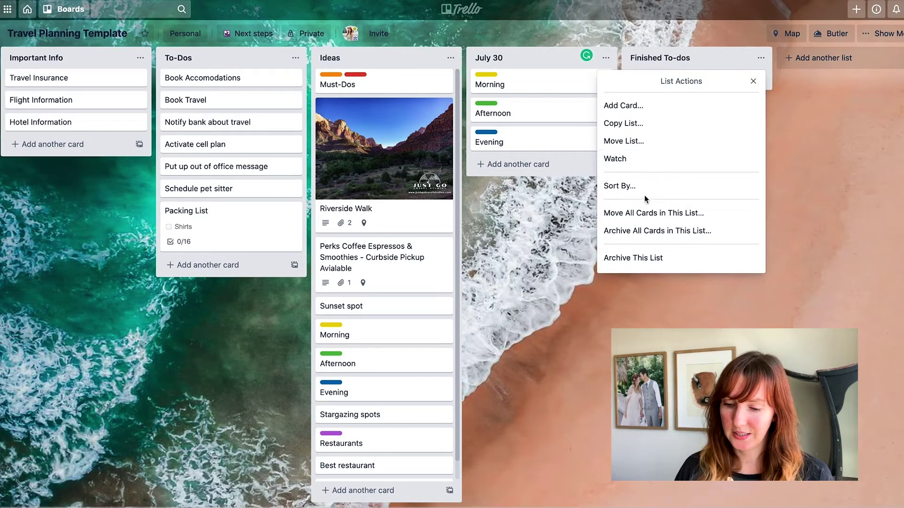
click(623, 123)
click(653, 118)
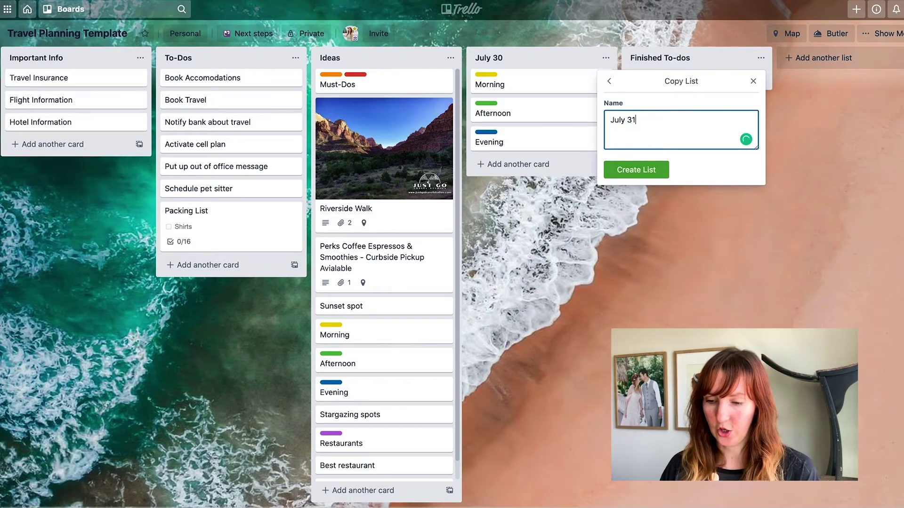
click(649, 174)
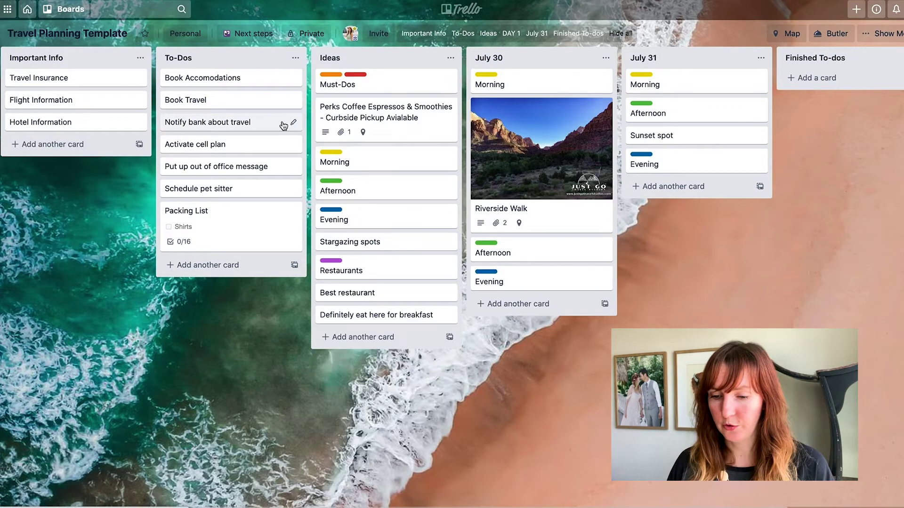
- Move Riverside Walk under Morning in July 30, and Perks Coffee under Morning and Sunset spot under Afternoon in July 31
drag(340, 132, 683, 111)
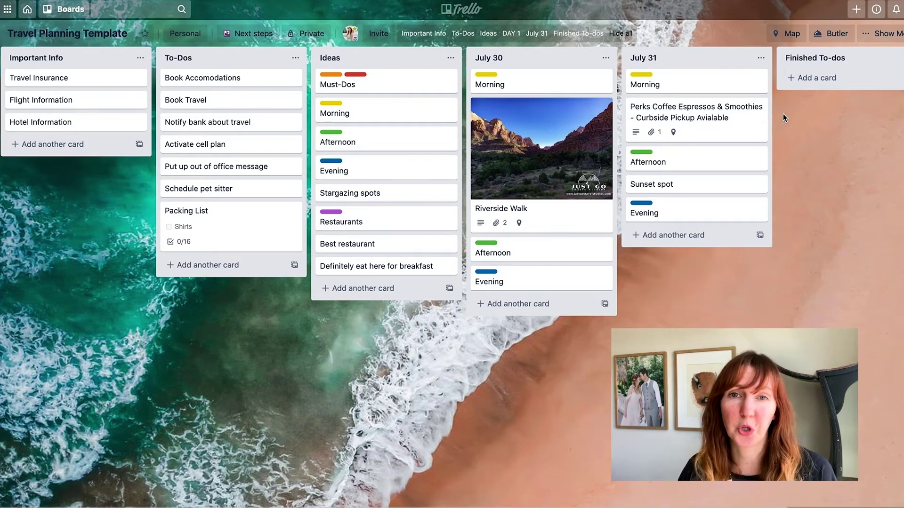
- Open the Riverside Walk card and add the comment "Really loved this hike! Saw an eagle. Look up types of brown eagles in area"
click(507, 174)
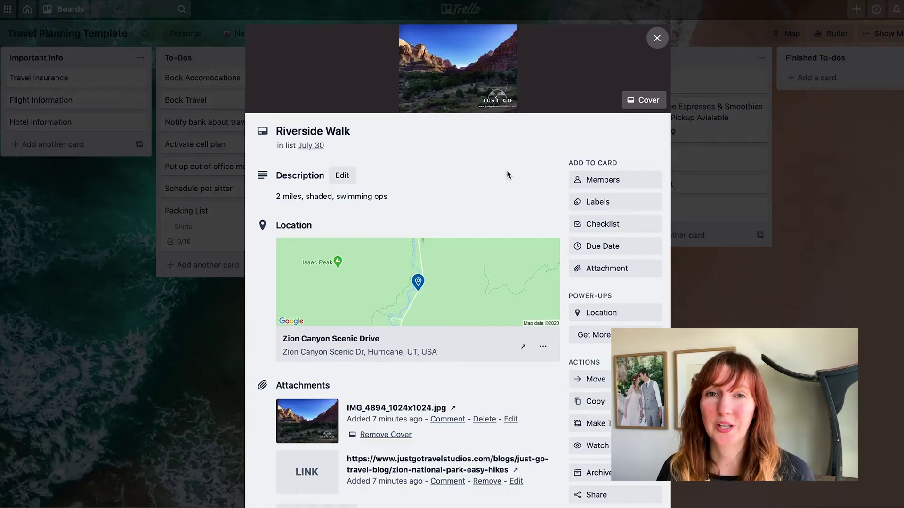
scroll(507, 175, down, 5)
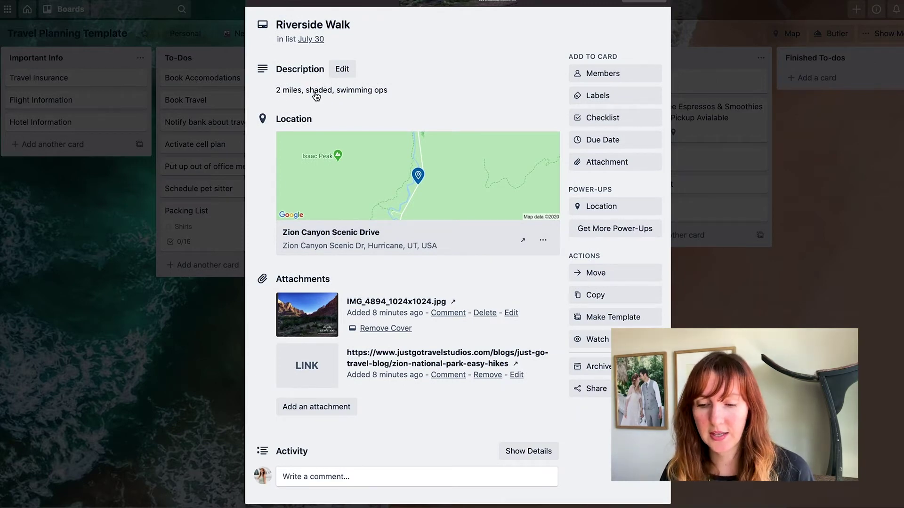
scroll(311, 195, up, 5)
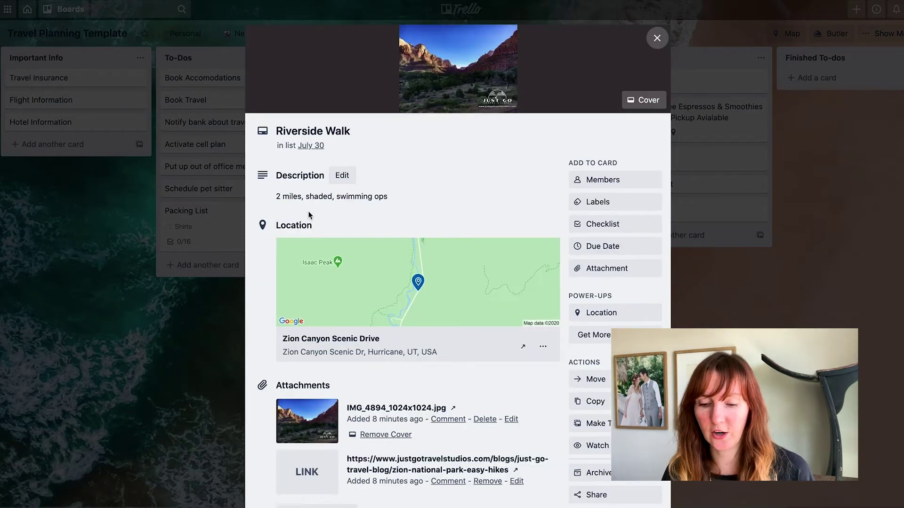
scroll(512, 203, down, 5)
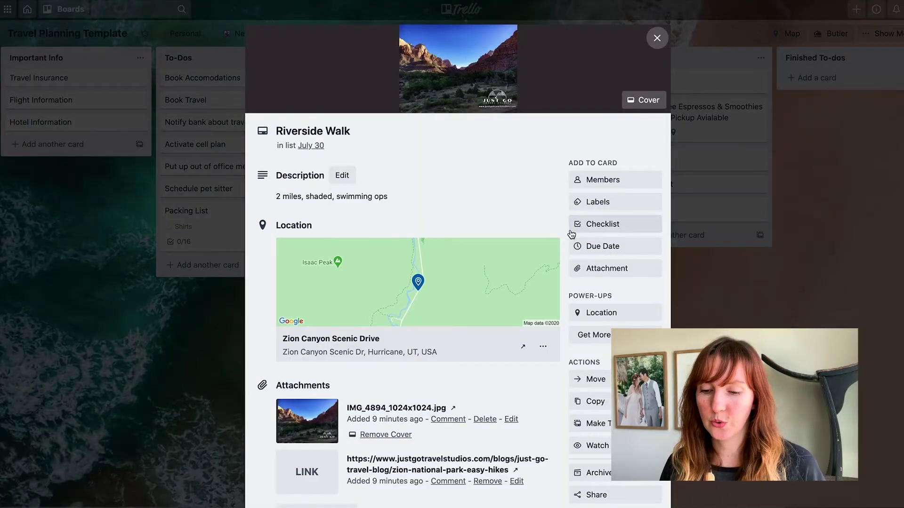
scroll(571, 234, down, 3)
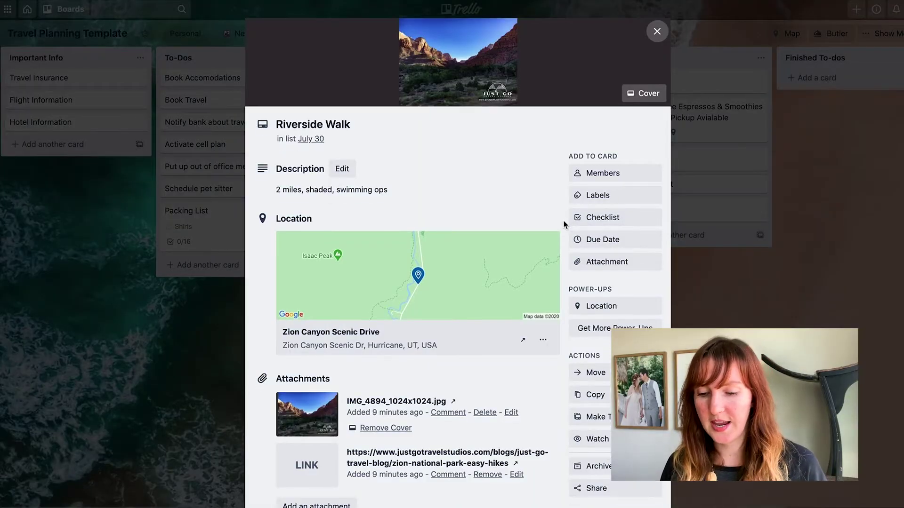
scroll(562, 208, up, 3)
scroll(562, 188, down, 3)
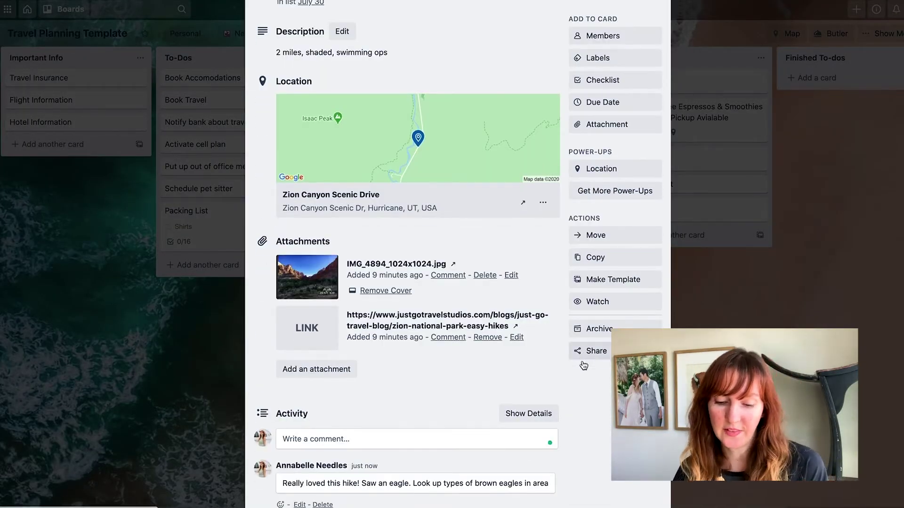
- Add the comment "Took 3 hours for this hike - swimming hole at mile 1.5 was amazing!" to the Riverside Walk card
scroll(581, 363, down, 2)
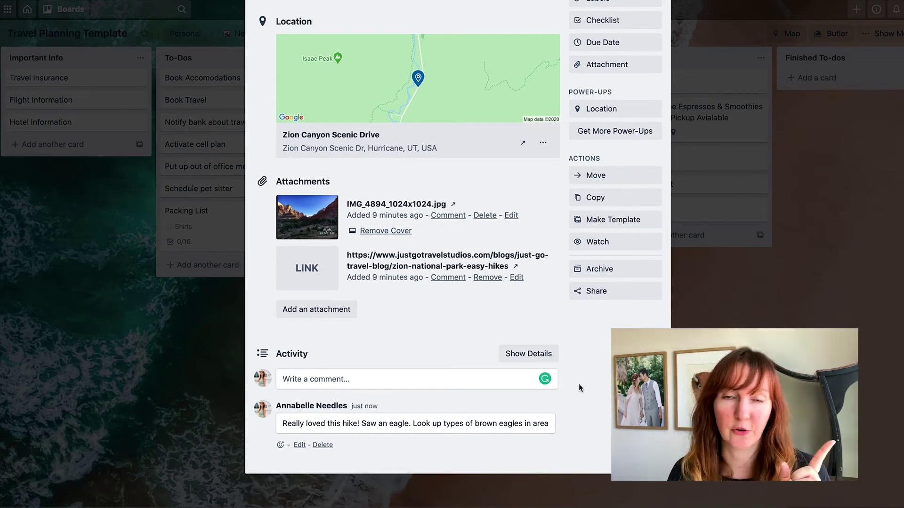
scroll(593, 372, down, 1)
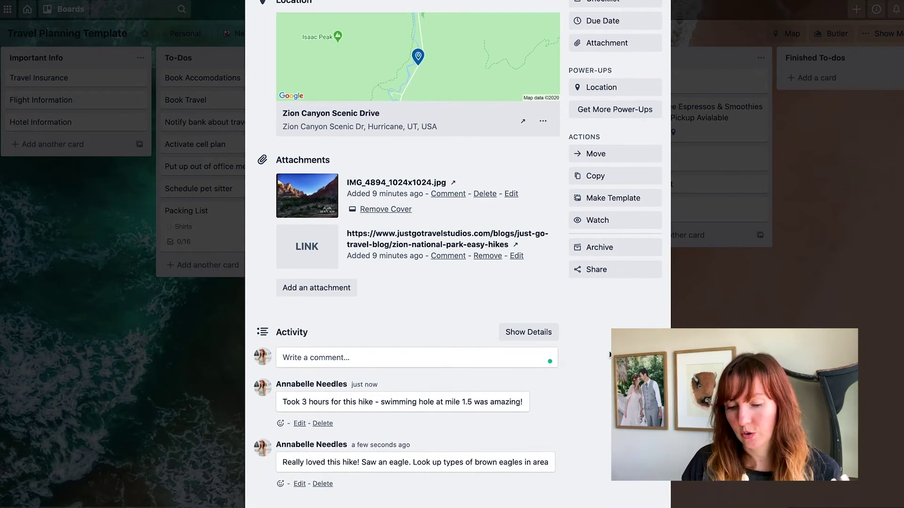
scroll(608, 351, down, 1)
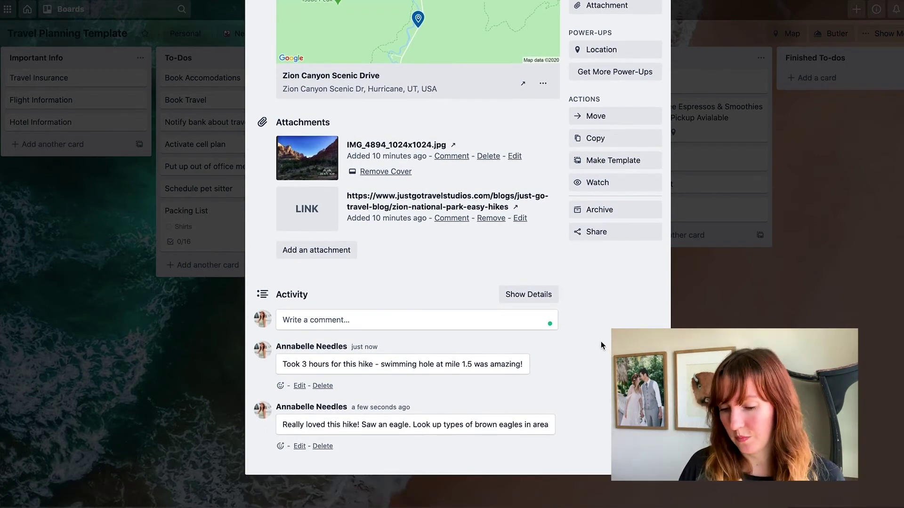
scroll(505, 376, down, 1)
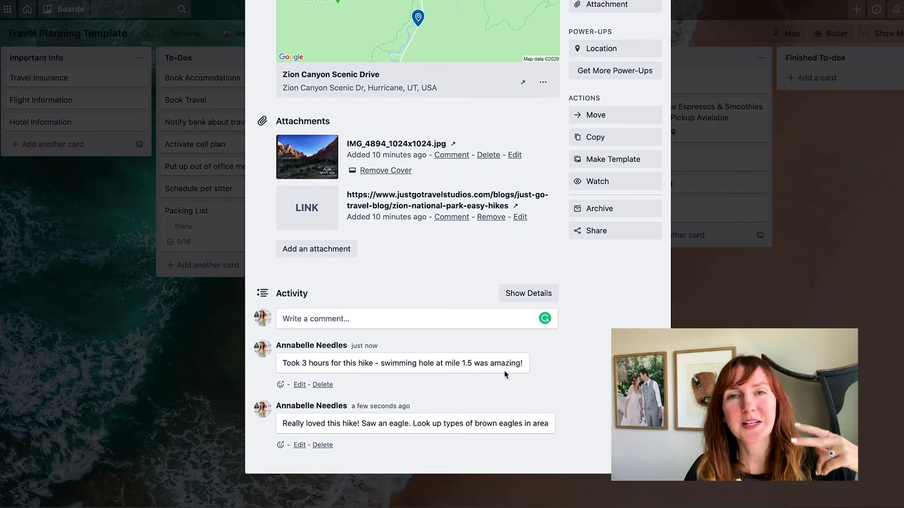